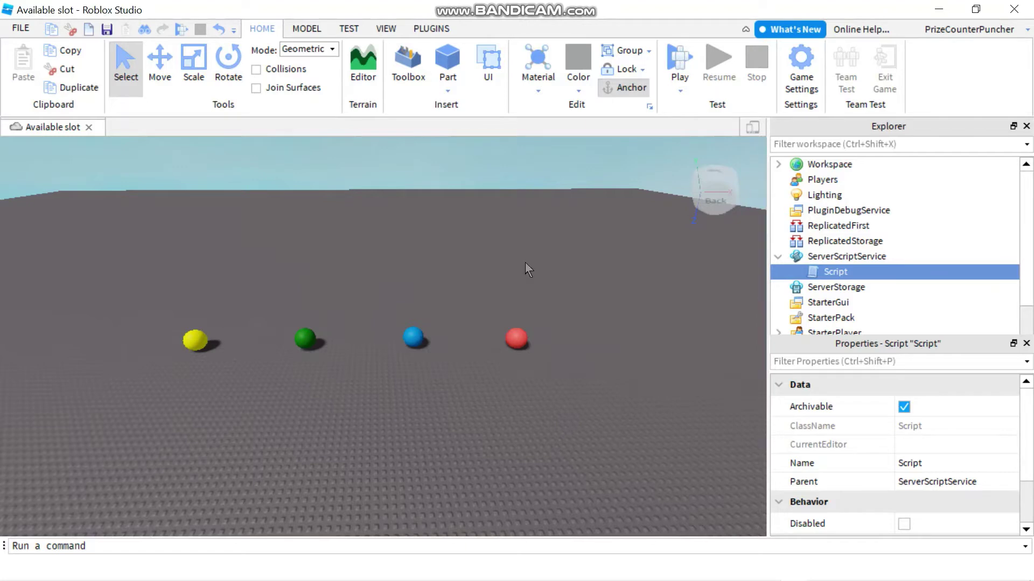
Playtest and compare the player object under Players with the character model in Workspace.
click(680, 64)
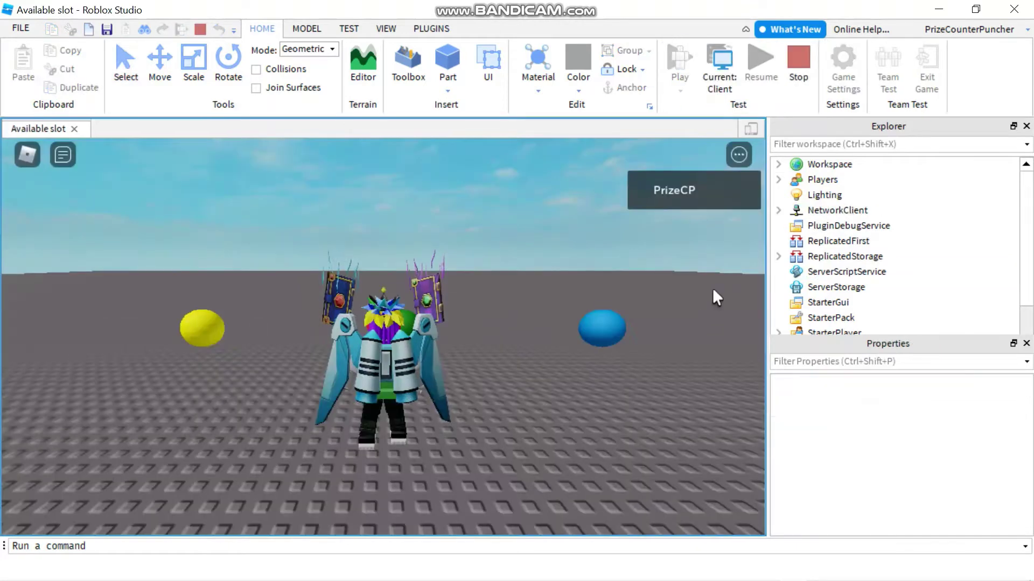
mouse_move(822, 179)
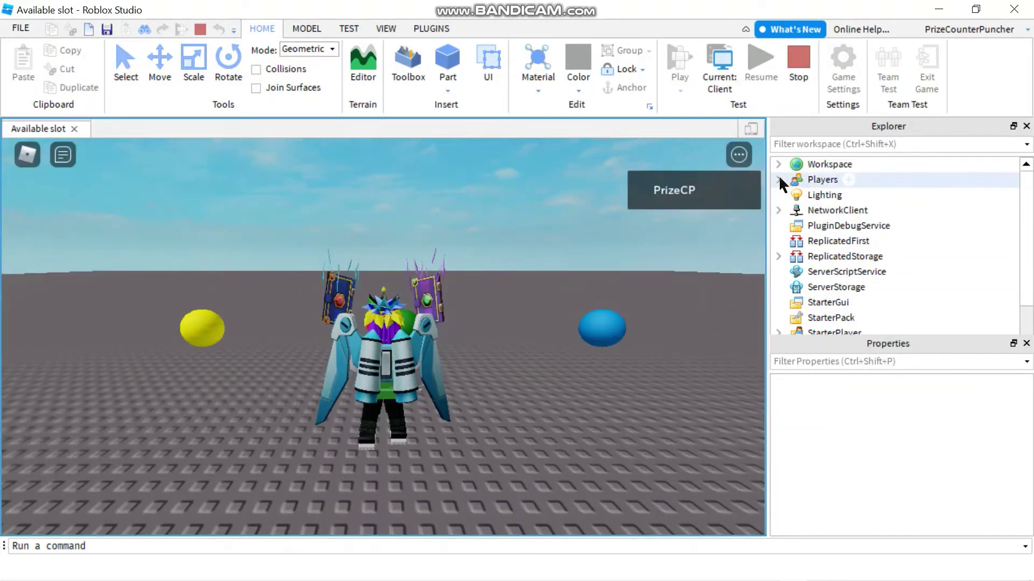
click(778, 177)
click(827, 195)
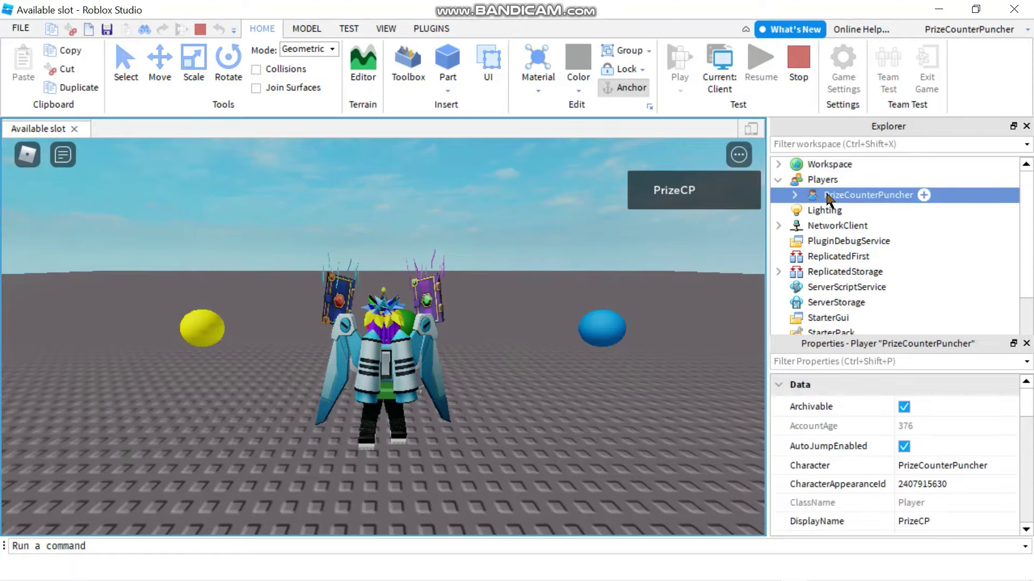
click(777, 165)
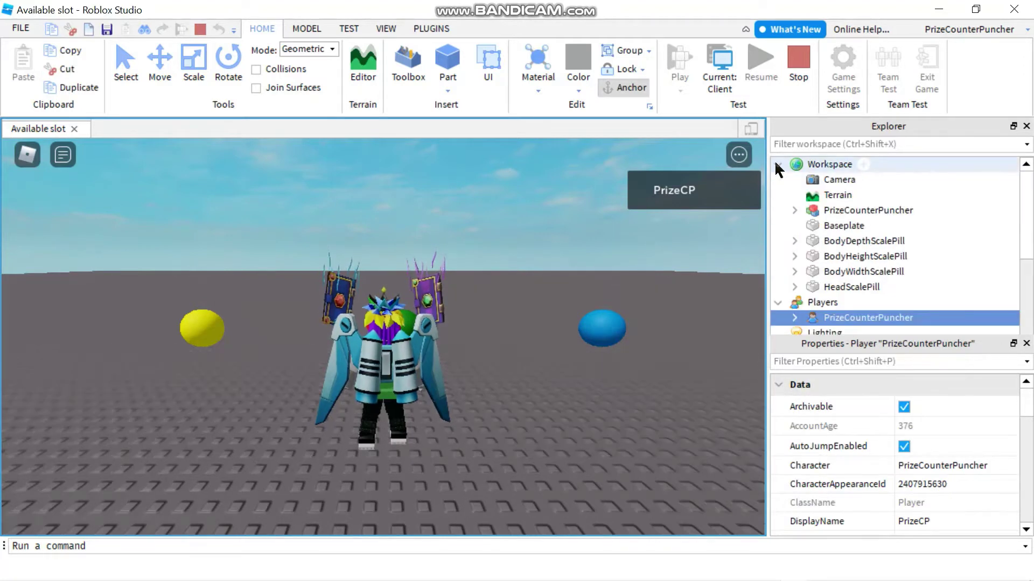
click(841, 211)
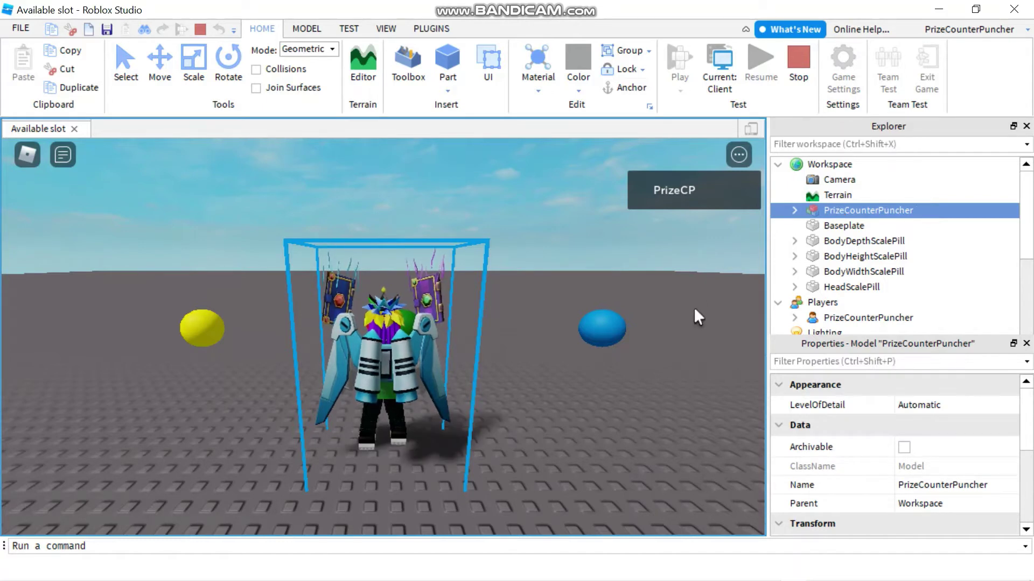
click(833, 319)
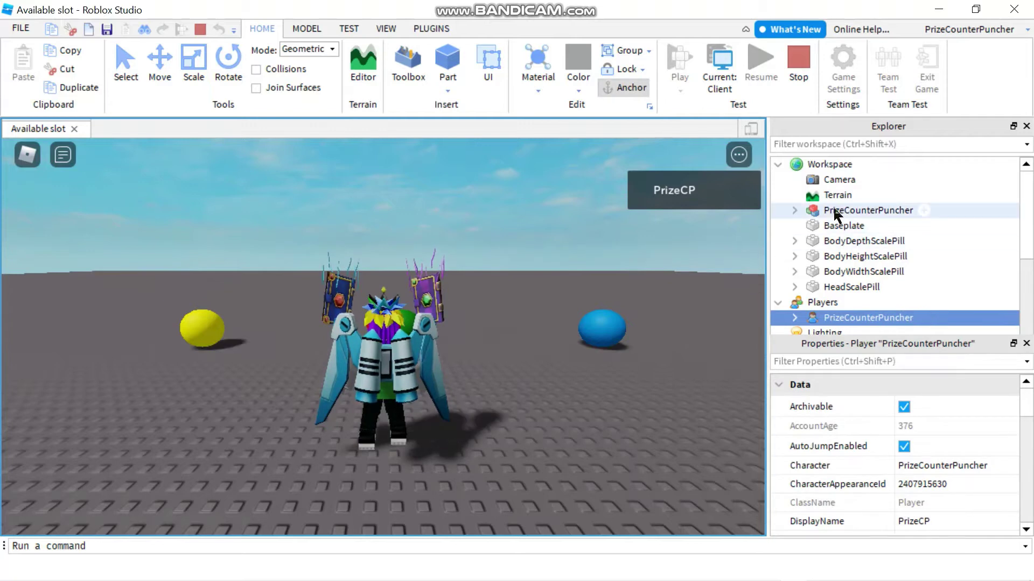
mouse_move(868, 210)
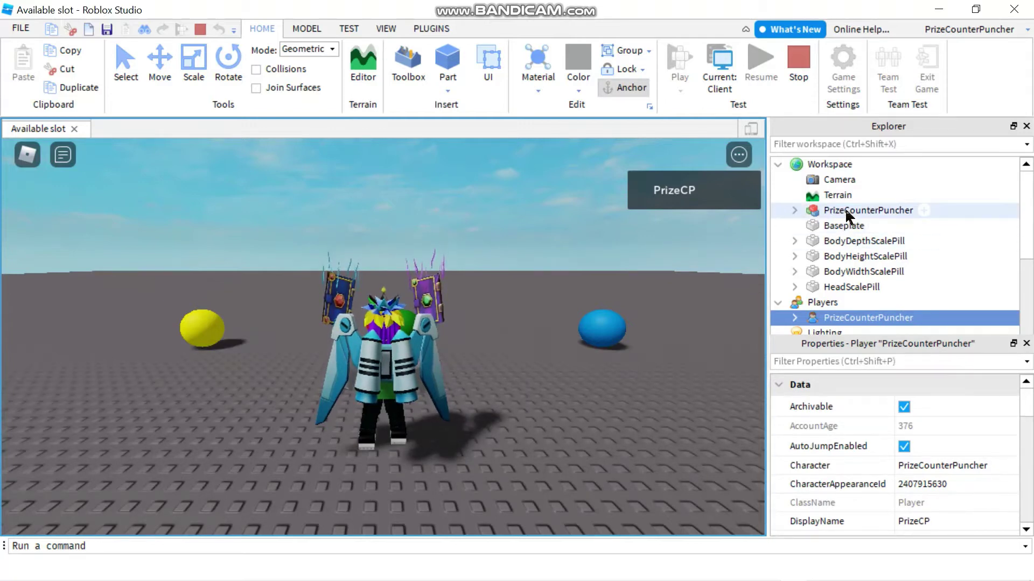
click(833, 211)
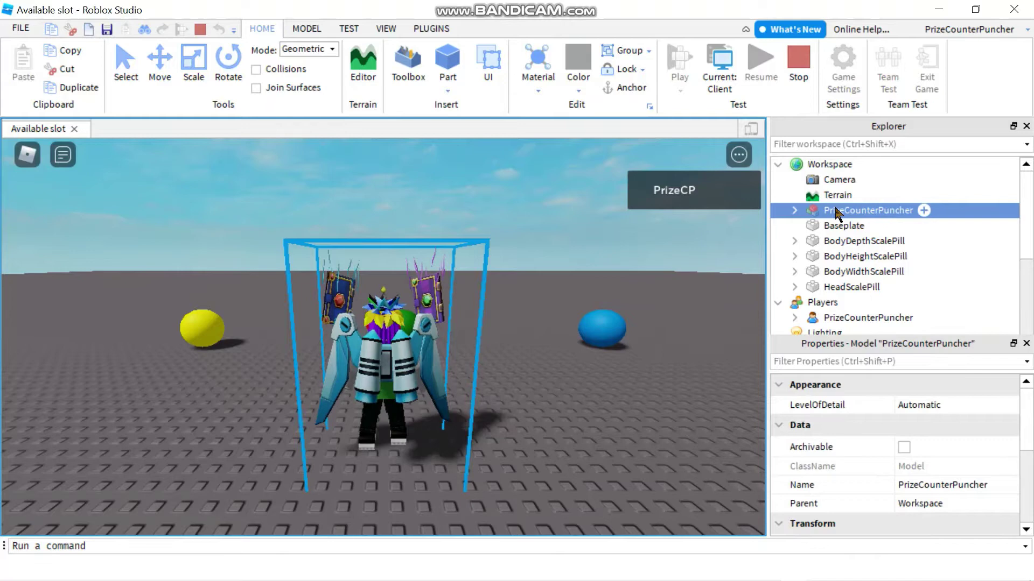
click(837, 322)
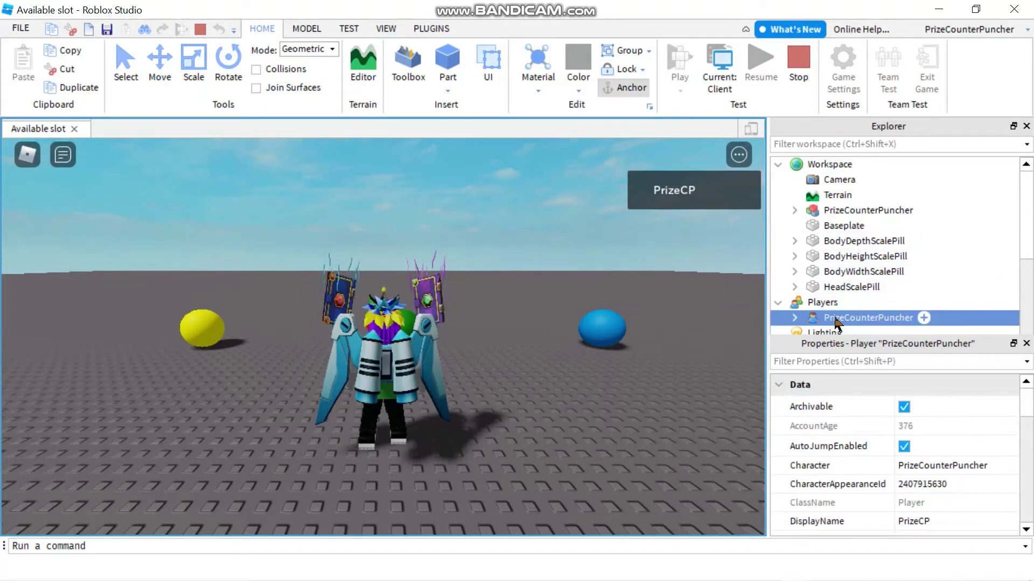
key(shift+F5)
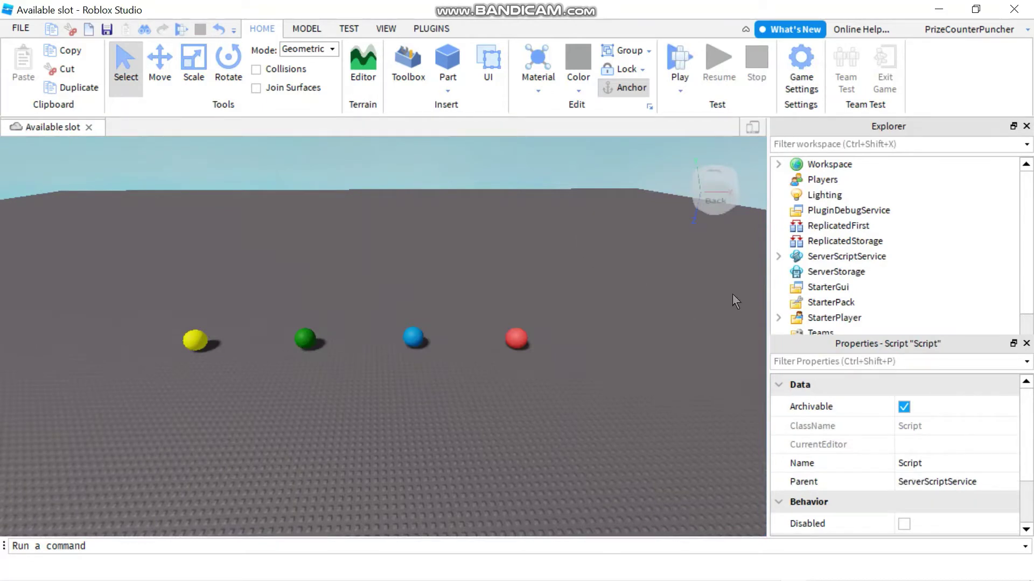
In ServerScriptService's Script, add wait(7) after the folder-naming line 3.
click(779, 255)
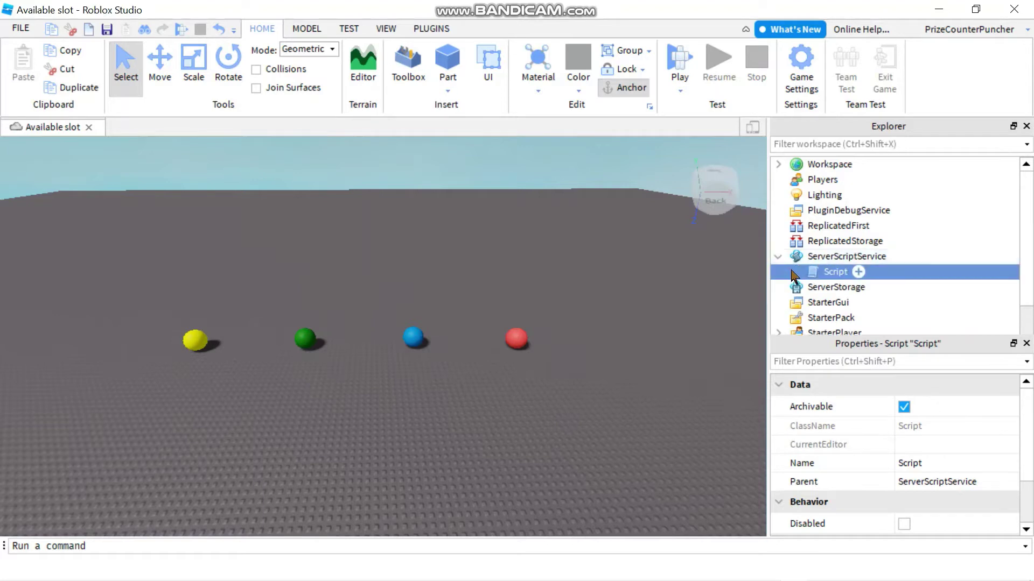
double_click(835, 273)
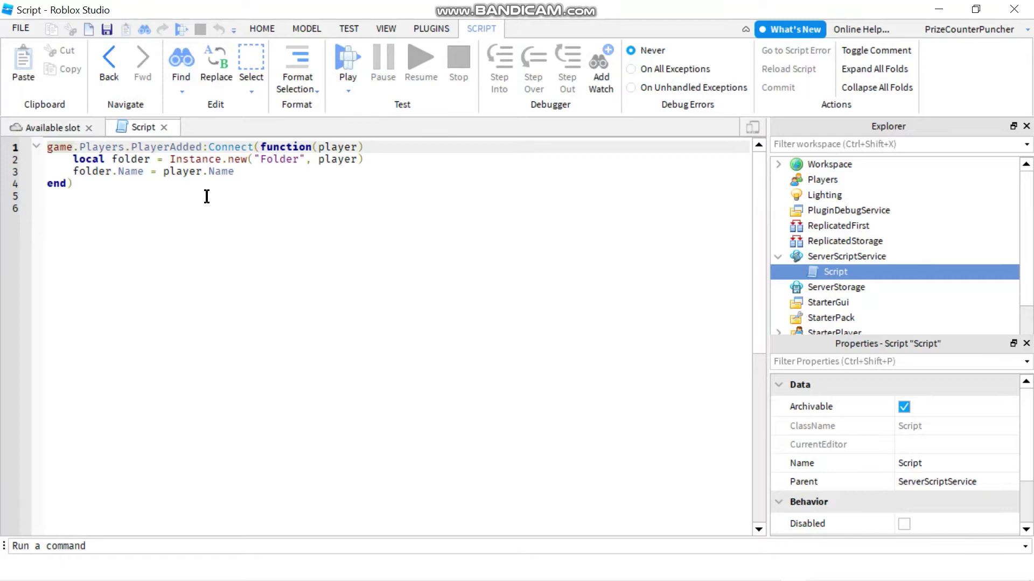
drag(99, 188, 38, 151)
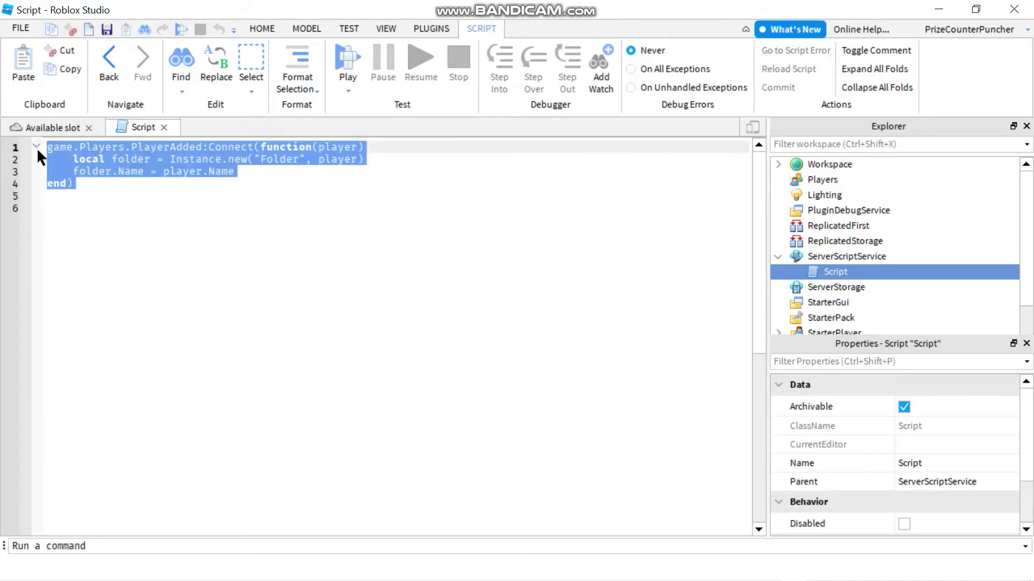
click(166, 235)
click(240, 171)
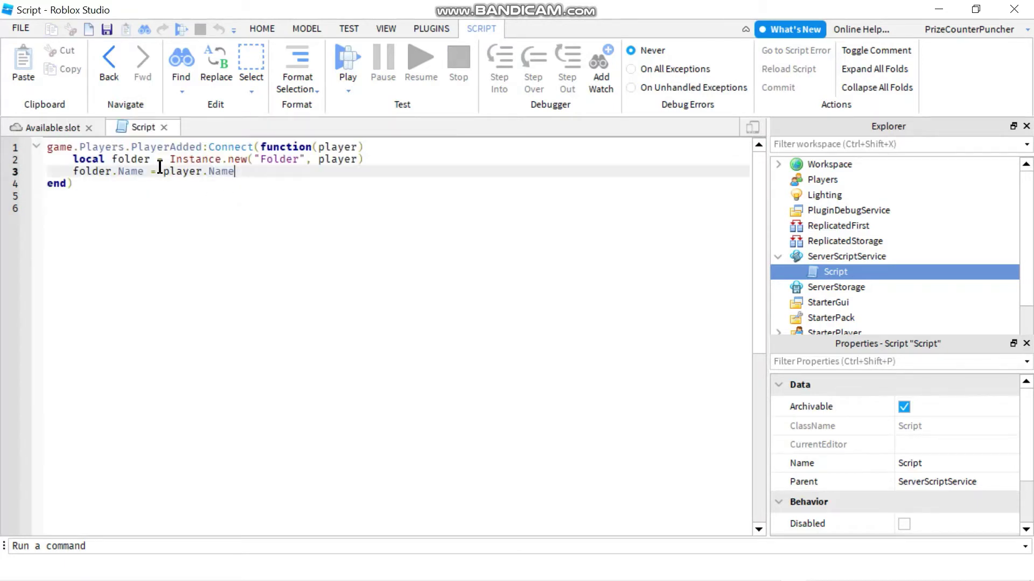
drag(160, 167, 26, 156)
click(114, 177)
key(Return)
key(Return)
text(wait(7))
key(Return)
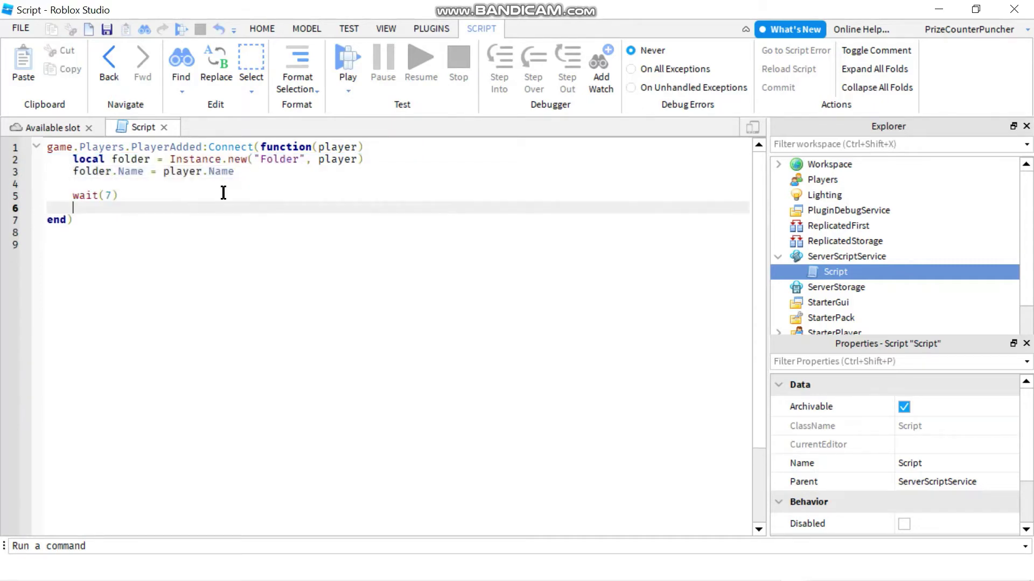
double_click(340, 159)
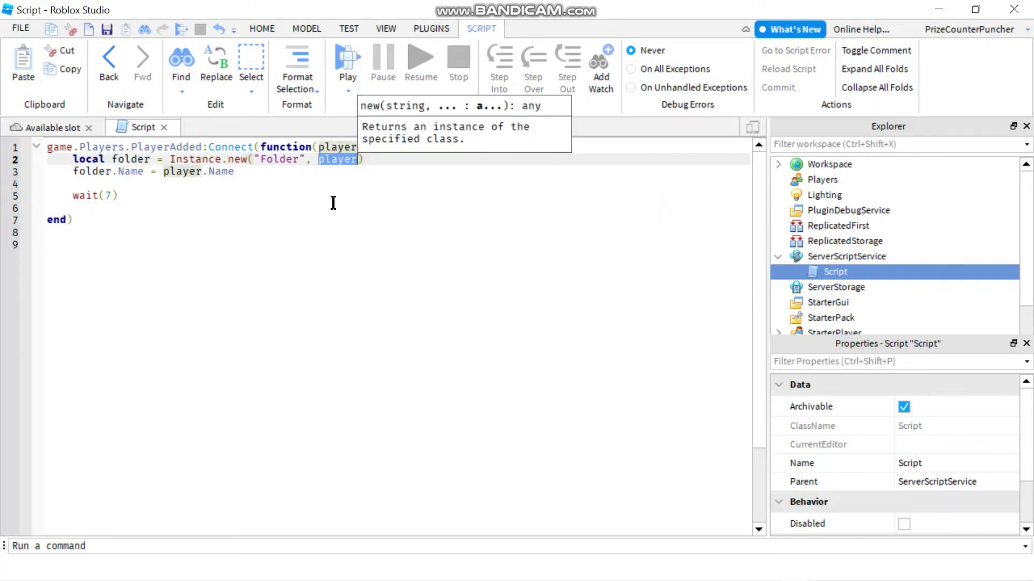
click(114, 208)
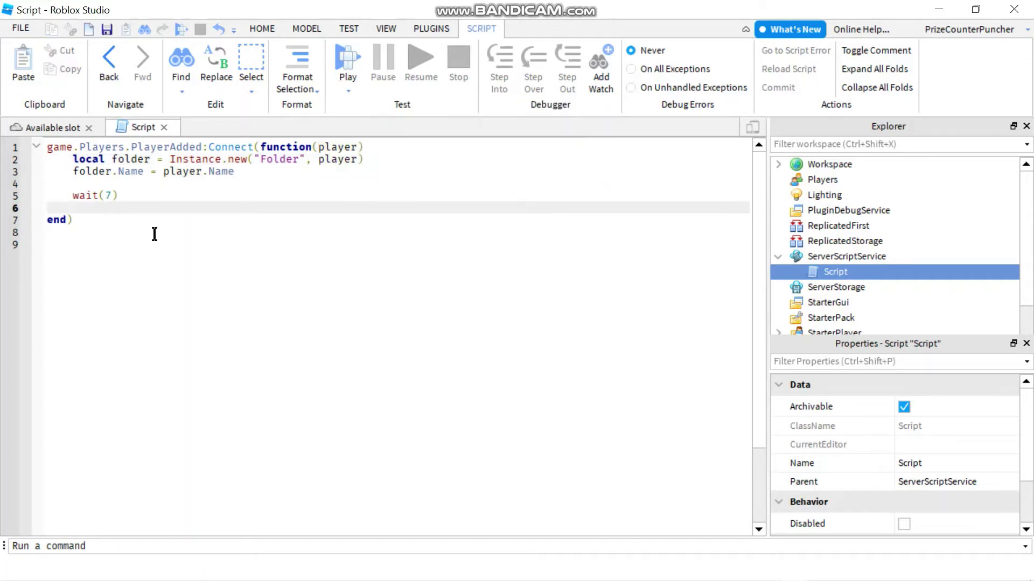
Write line 6 as local character = player.Character.
text(lo)
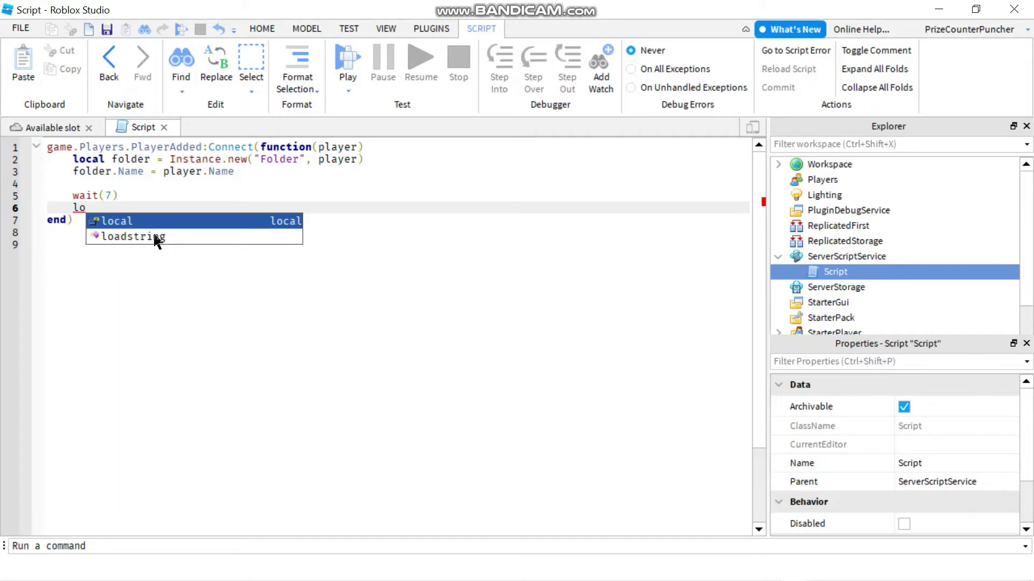
text(calcha)
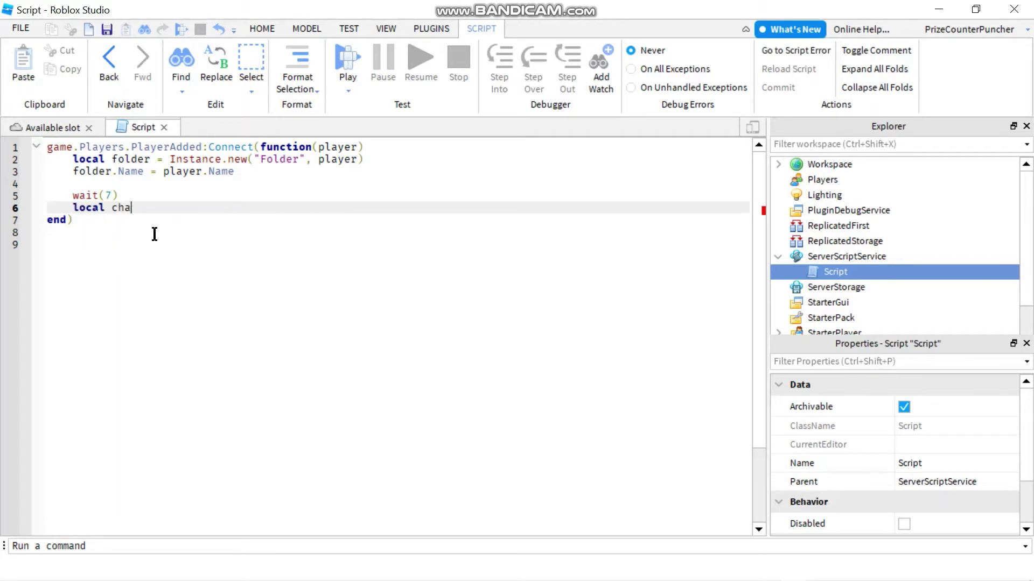
text(cter = P)
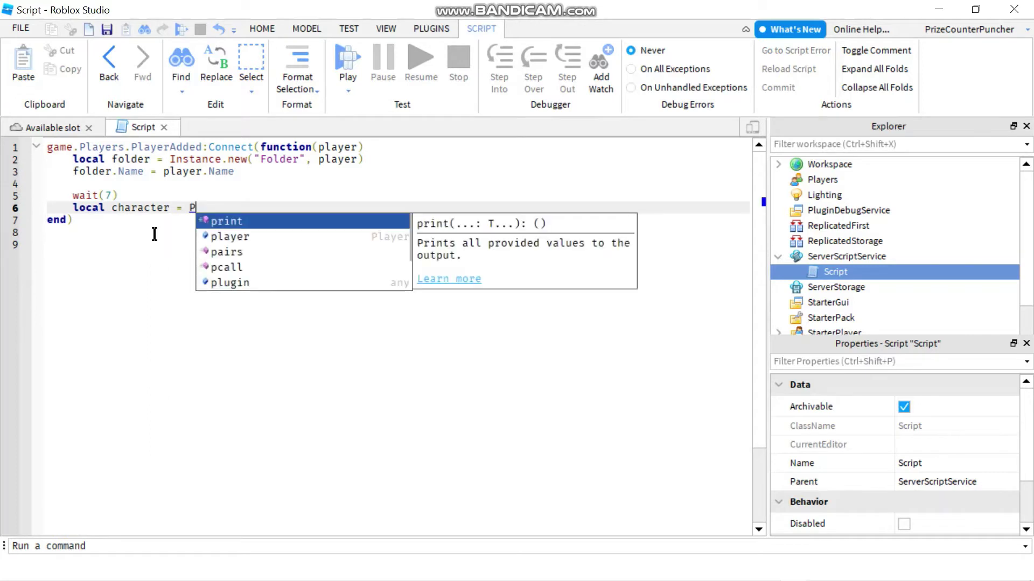
key(Escape)
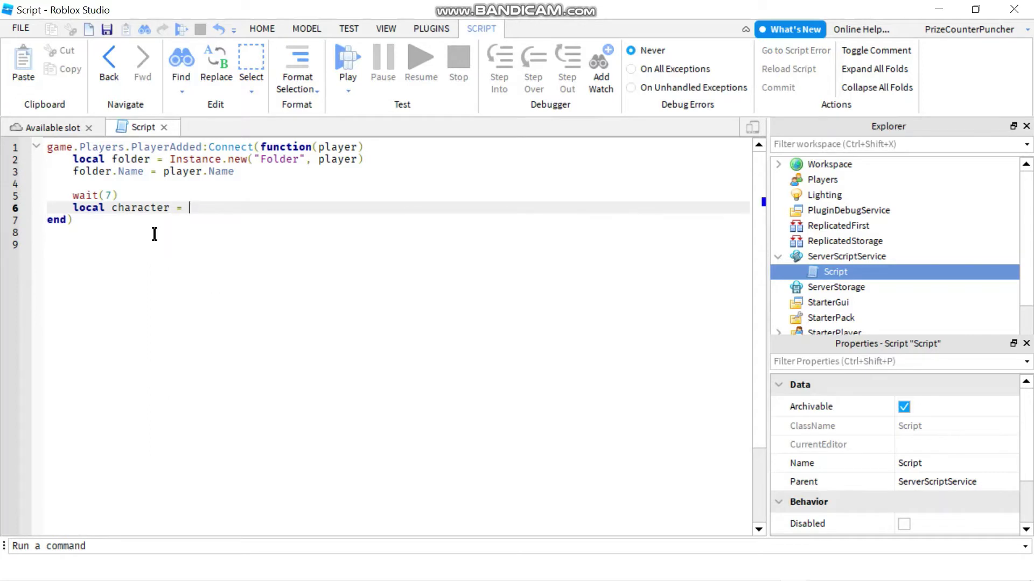
text(pl)
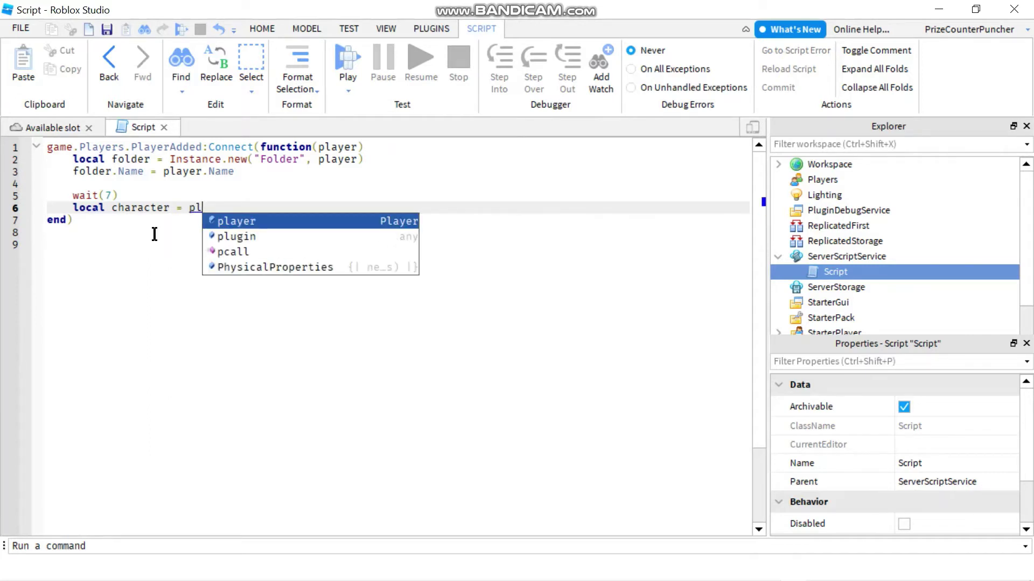
key(Tab)
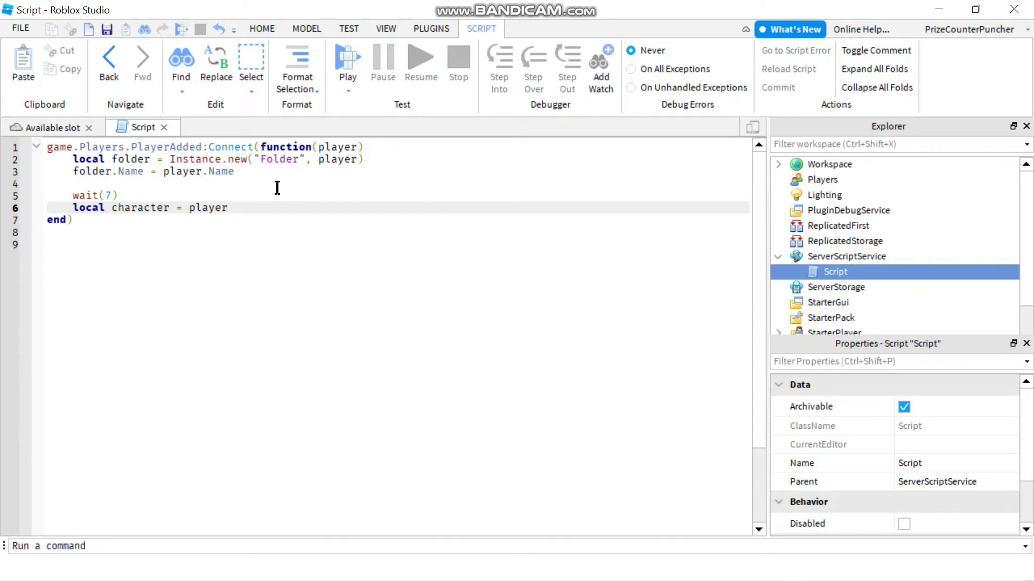
text(.)
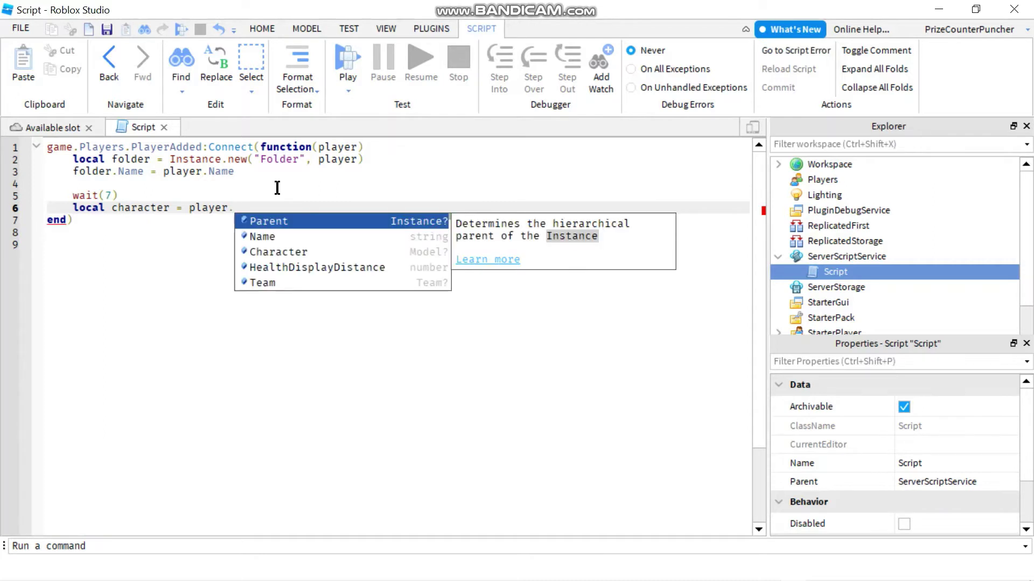
text(Ch)
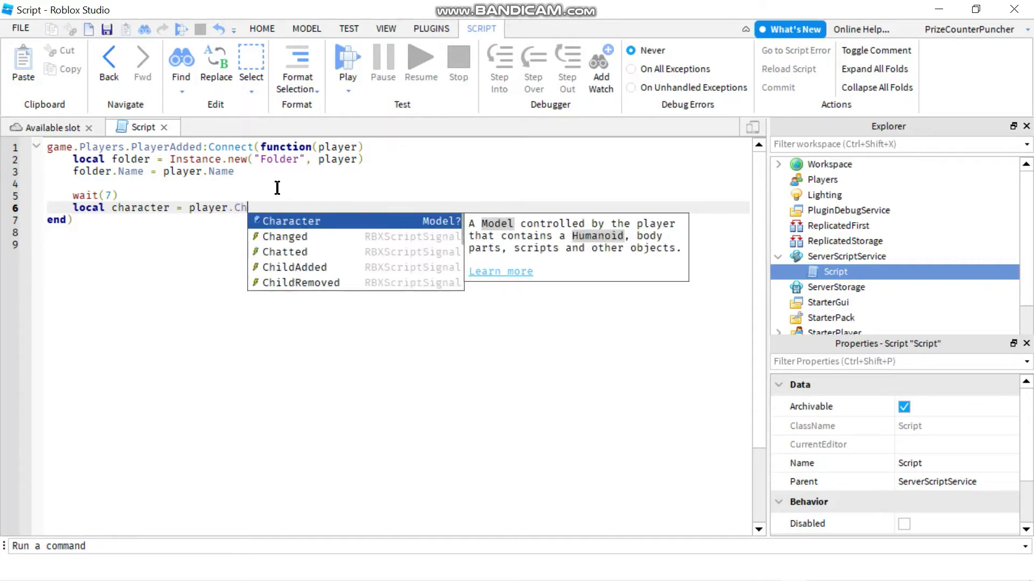
text(a)
key(Tab)
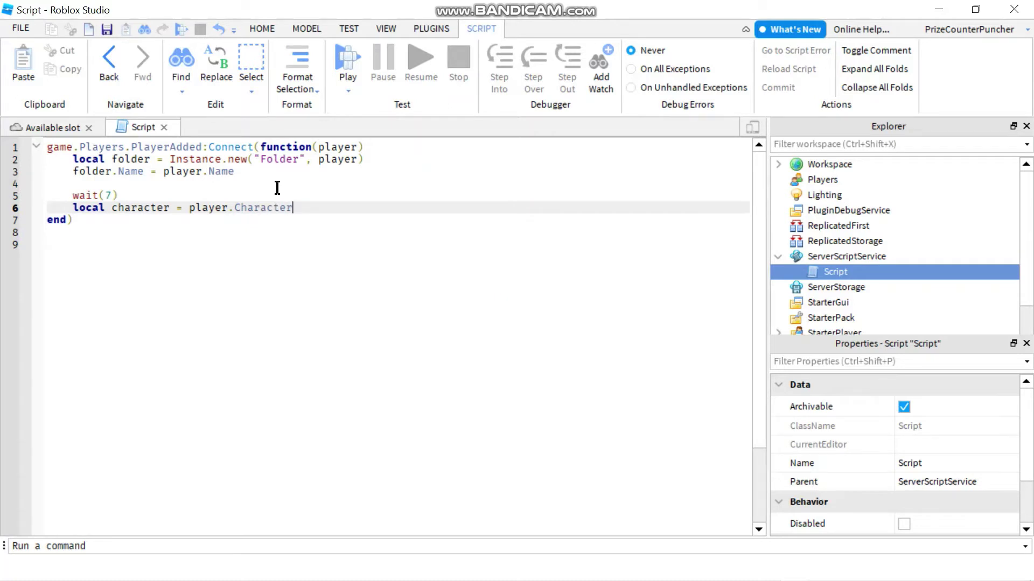
On line 7, begin setting character.Humanoid.JumpPower = 200.
key(Return)
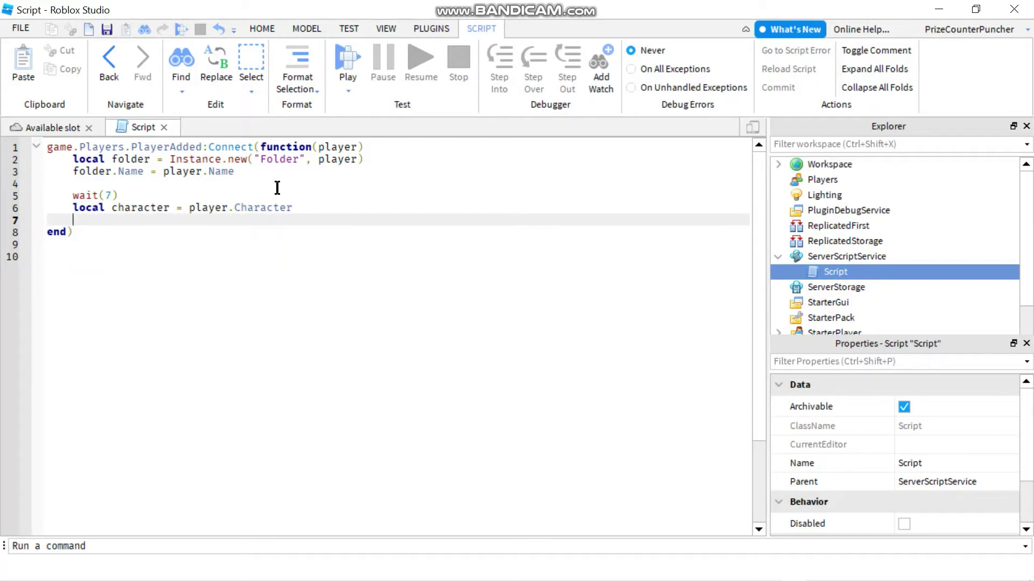
text(ch)
key(Tab)
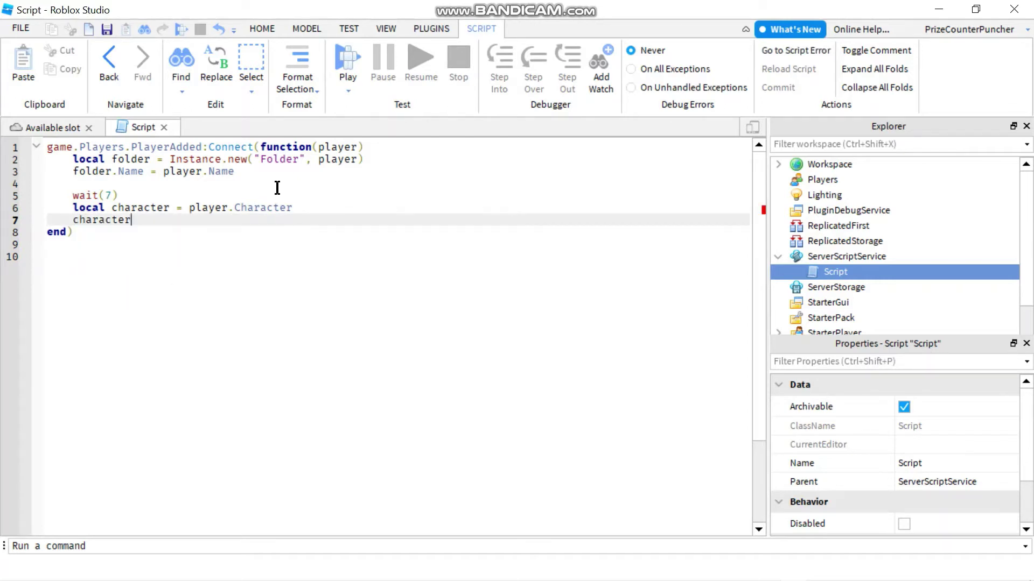
text(.h)
key(BackSpace)
text(oid)
text(.J)
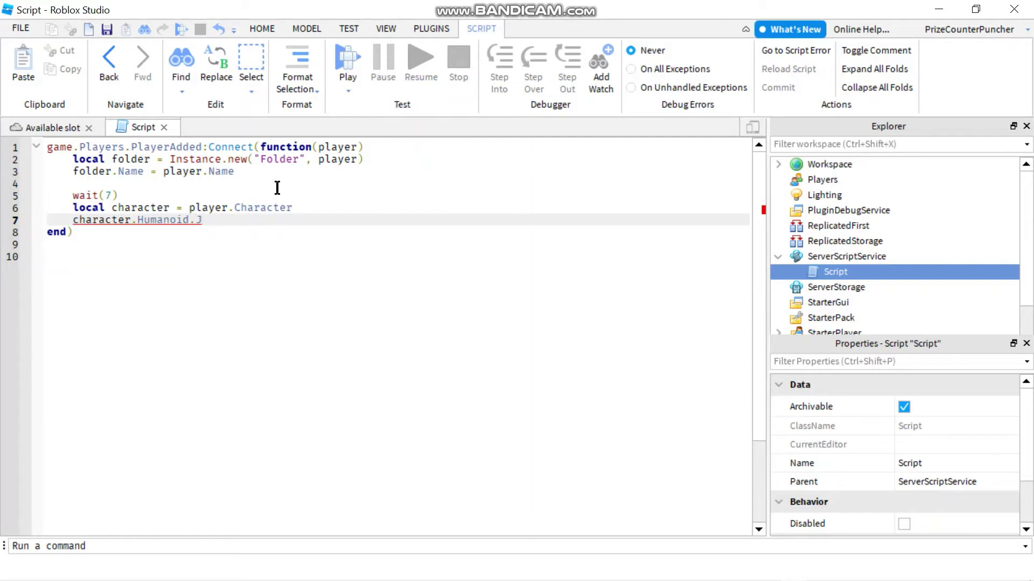
text(ump)
text(Power)
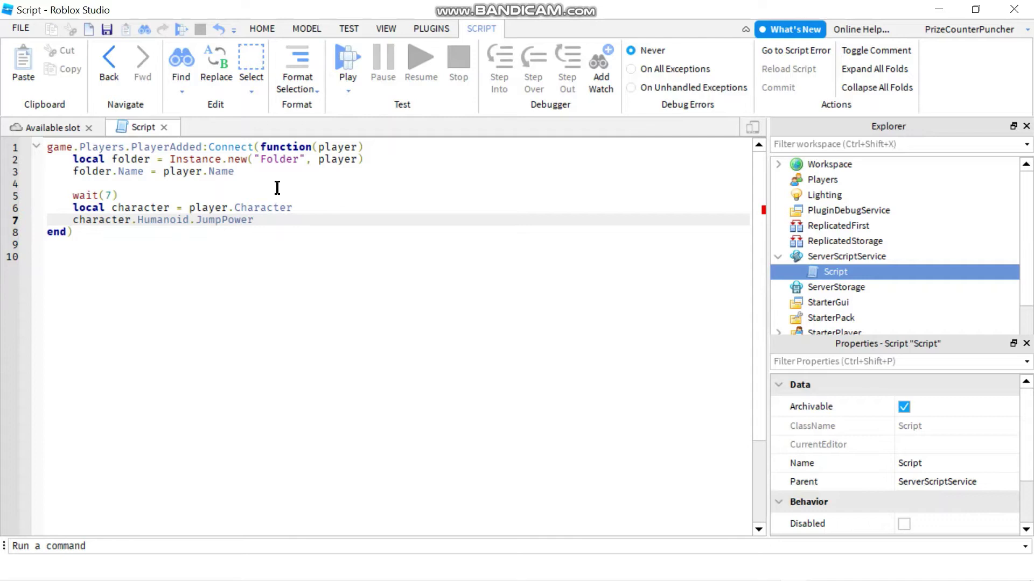
text( = 200)
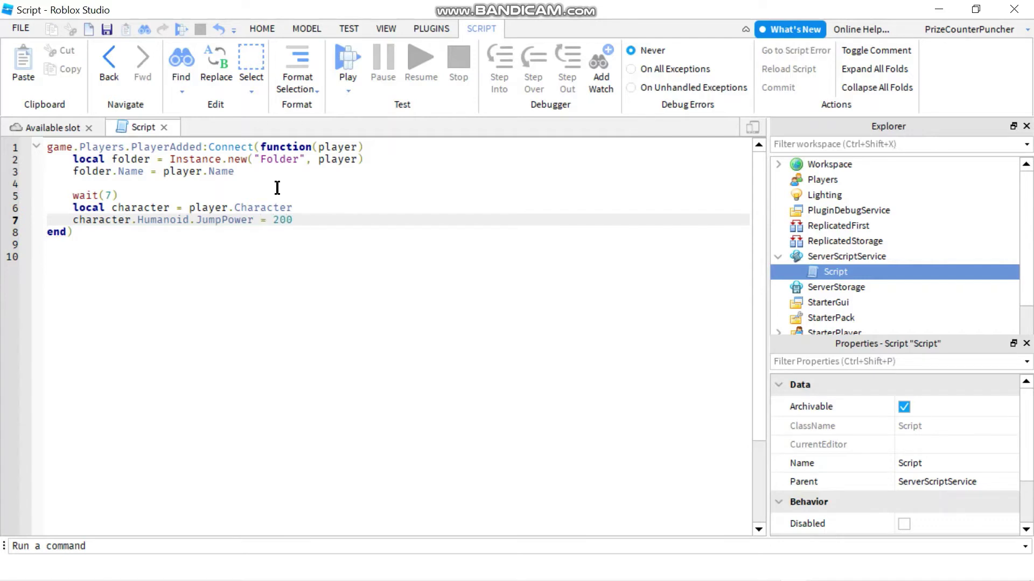
Start a playtest and jump several times to try the higher jump.
click(350, 55)
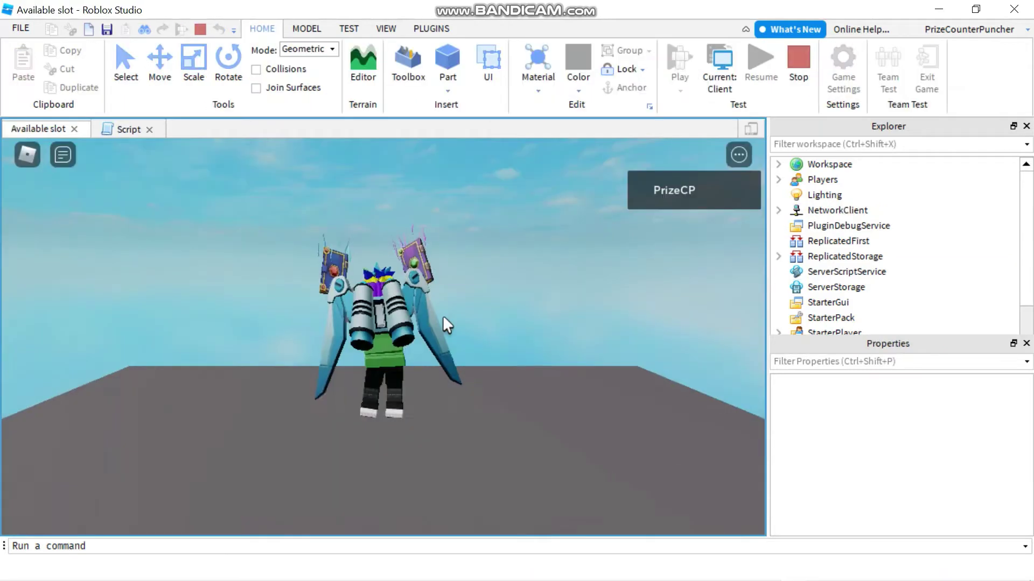
key(space)
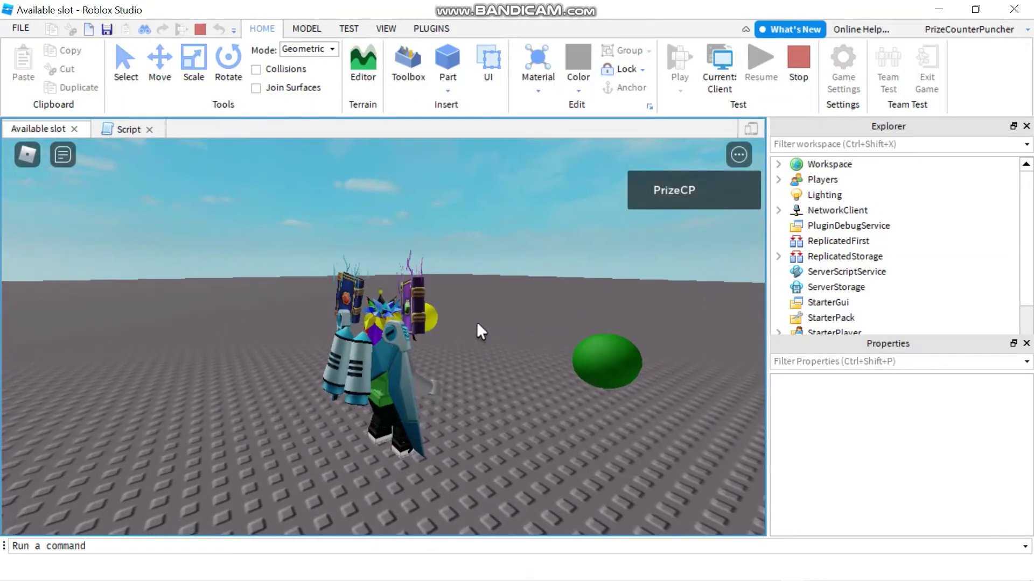
key(space)
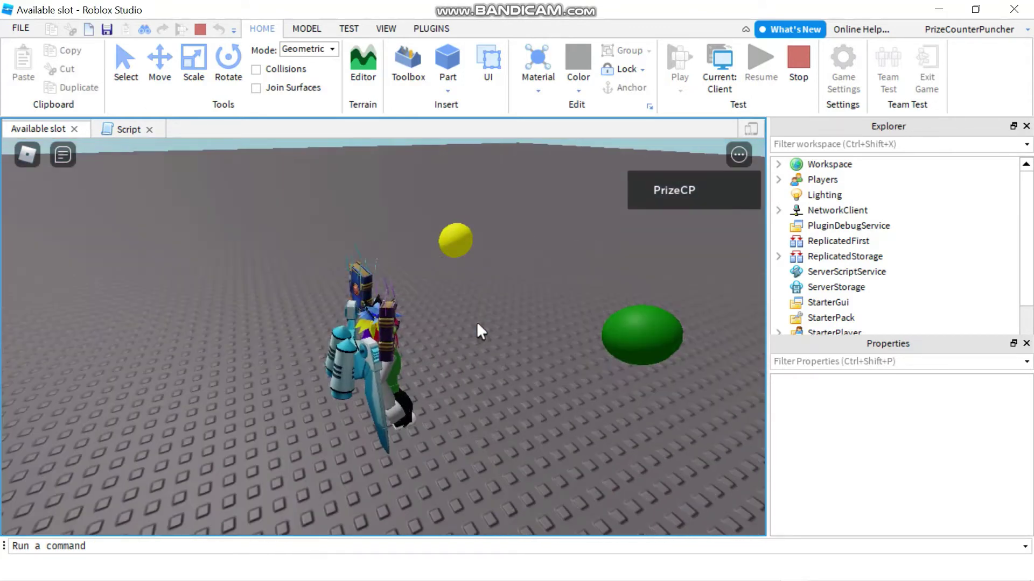
key(space)
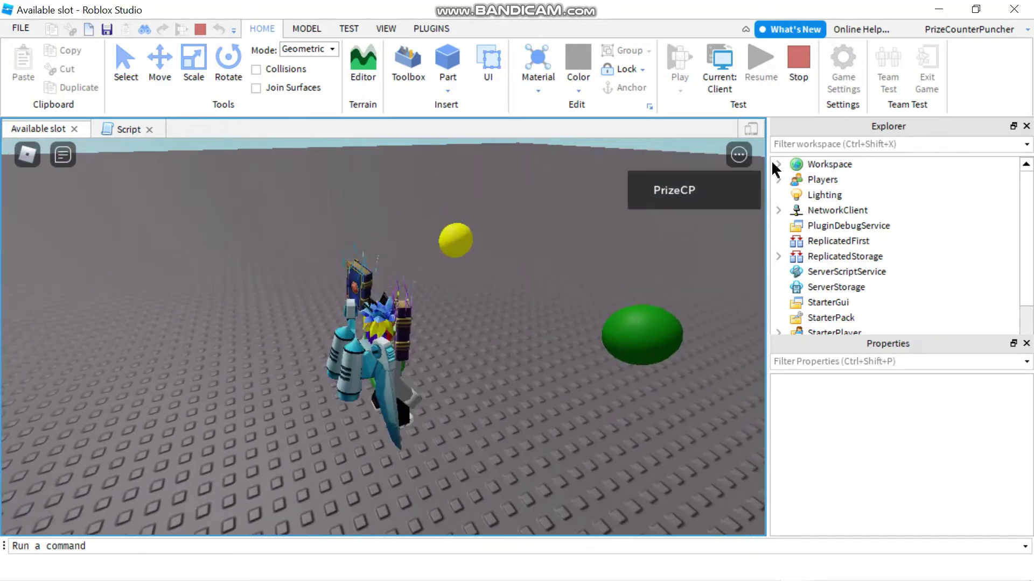
Check that PrizeCounterPuncher's Humanoid shows a JumpPower of 200.
click(778, 165)
click(841, 211)
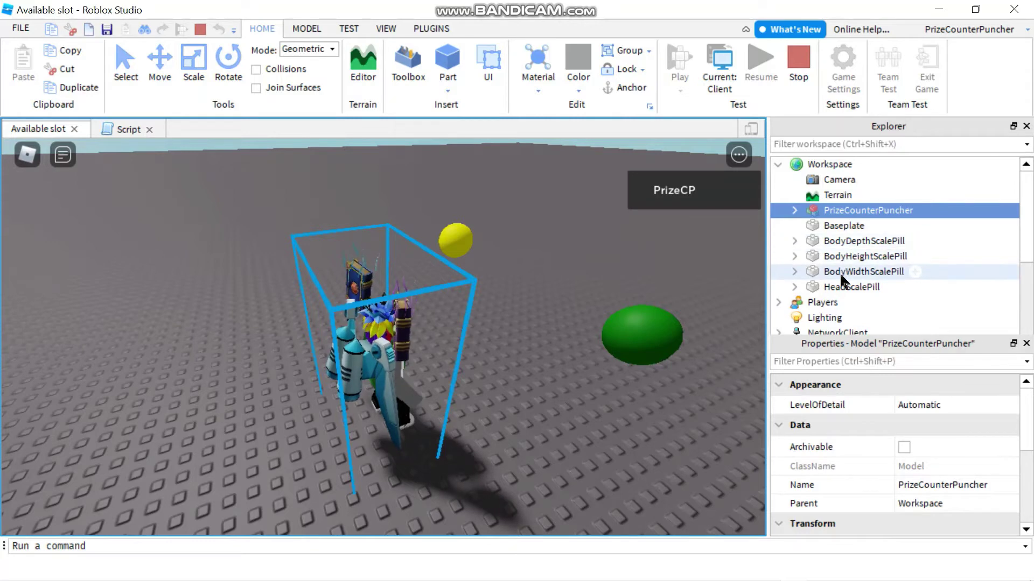
scroll(840, 275, down, 1)
scroll(839, 275, up, 1)
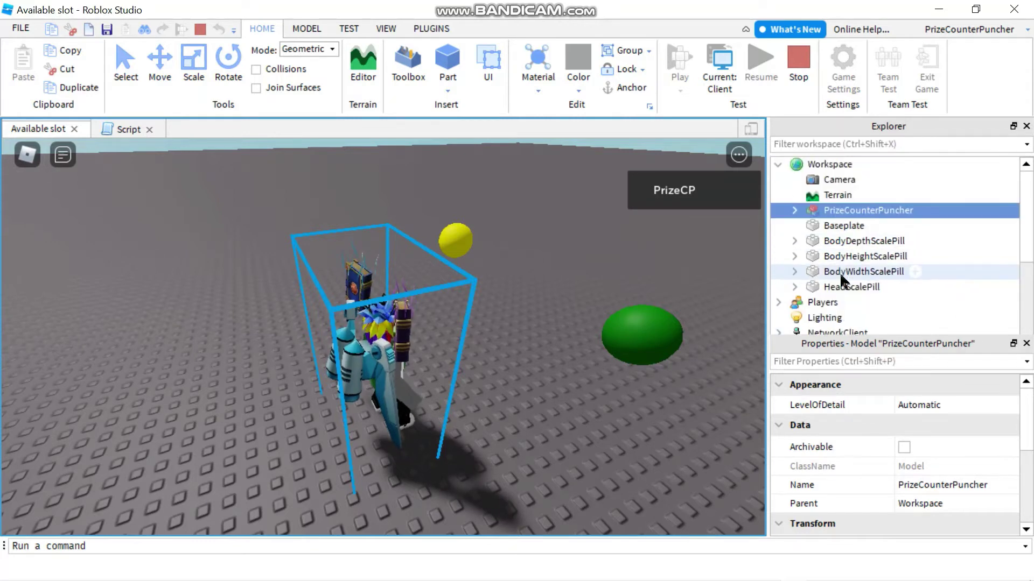
click(795, 211)
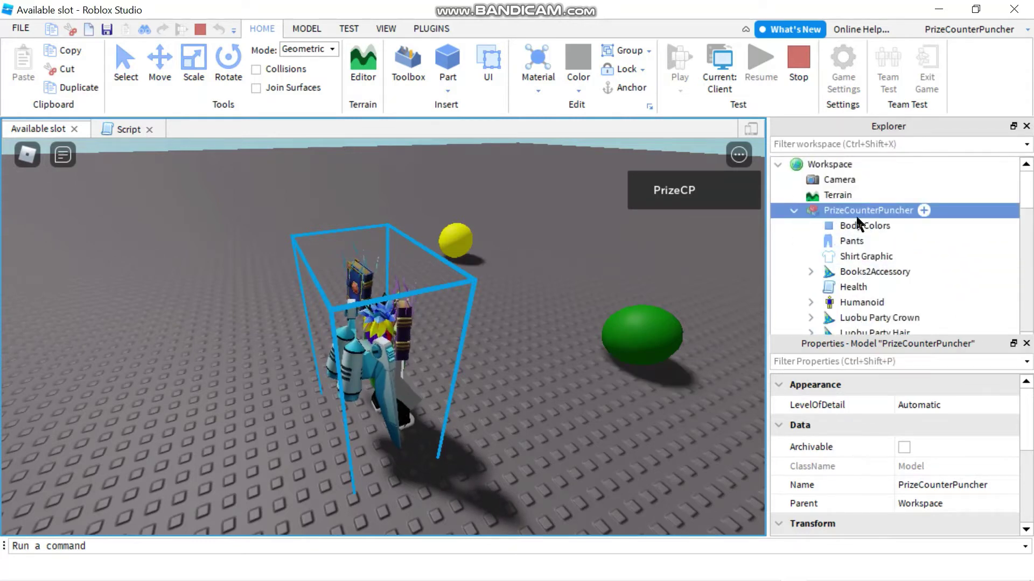
click(859, 303)
scroll(850, 441, down, 5)
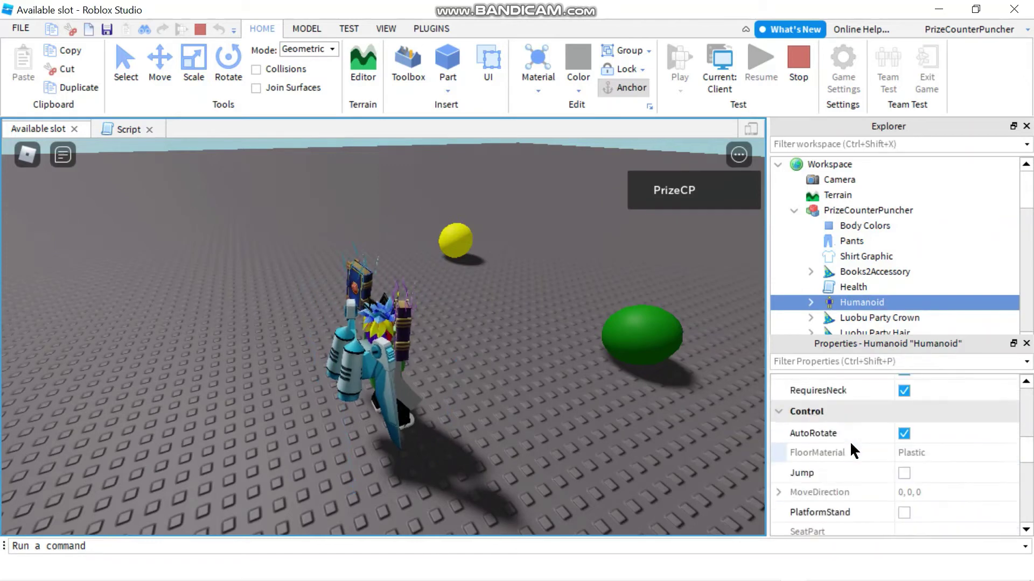
scroll(849, 441, down, 1)
scroll(849, 440, down, 2)
scroll(849, 441, down, 3)
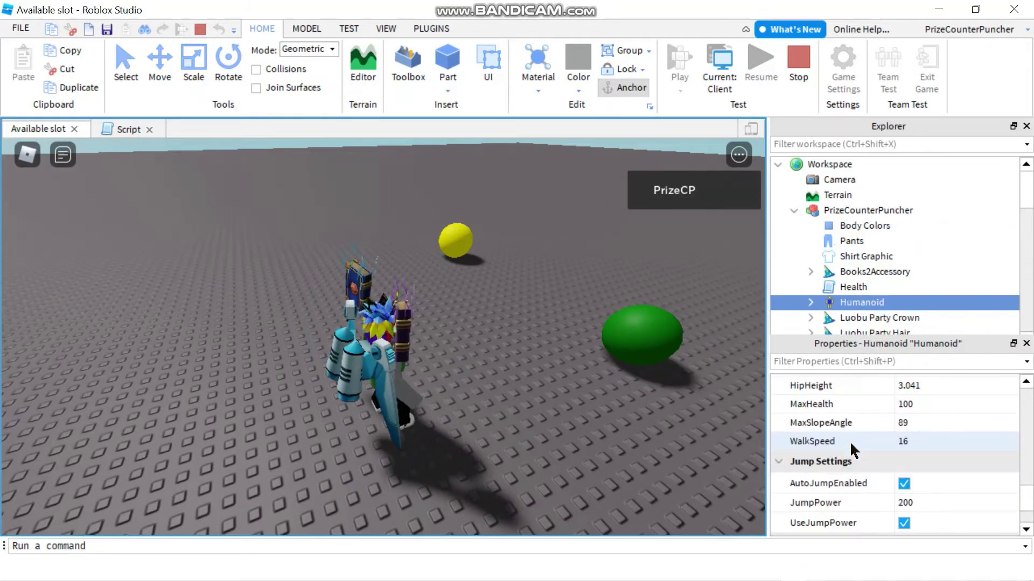
click(877, 503)
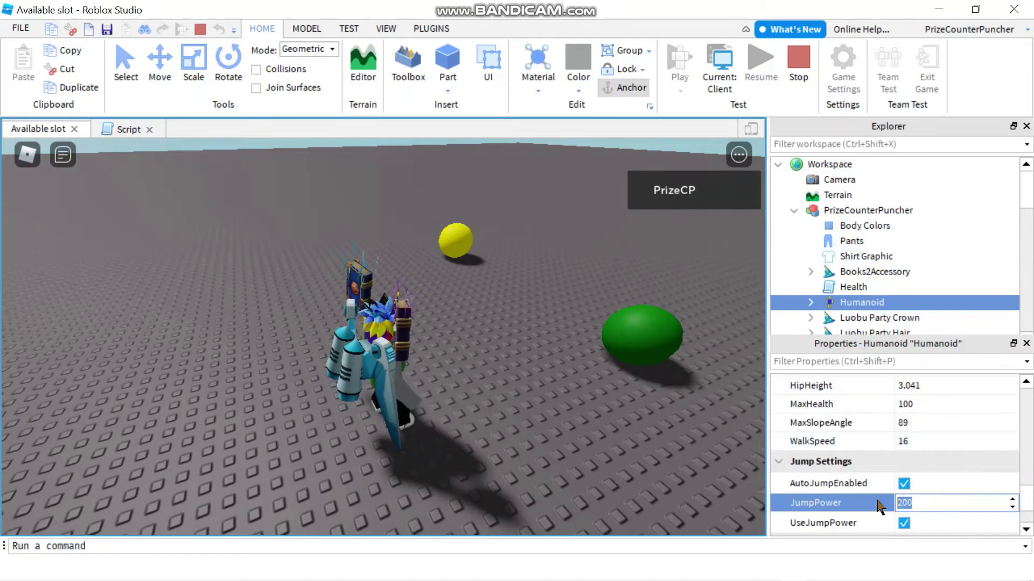
click(932, 503)
click(569, 421)
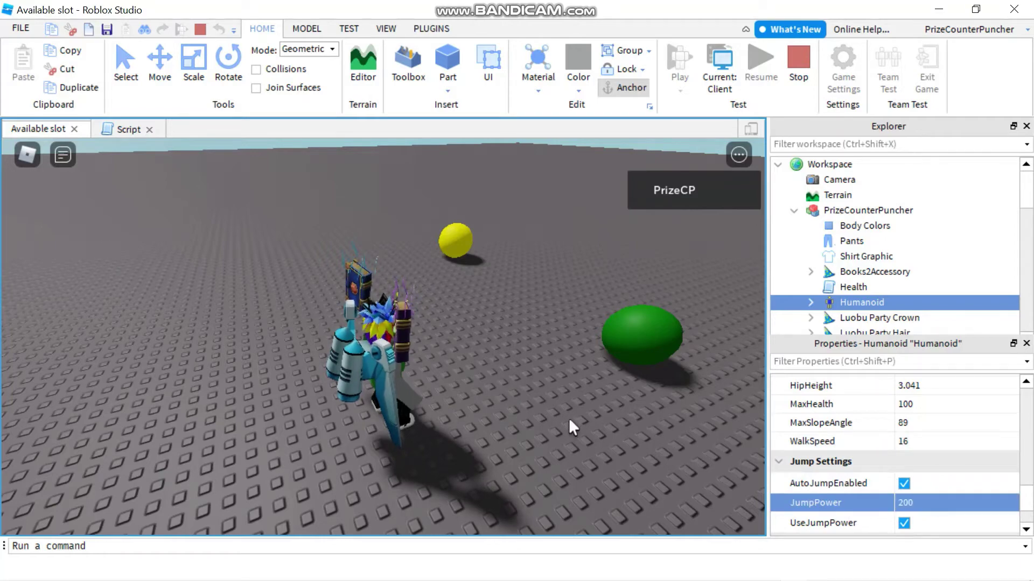
Turn toward the yellow ball, do a high jump, then end the playtest.
key(Left)
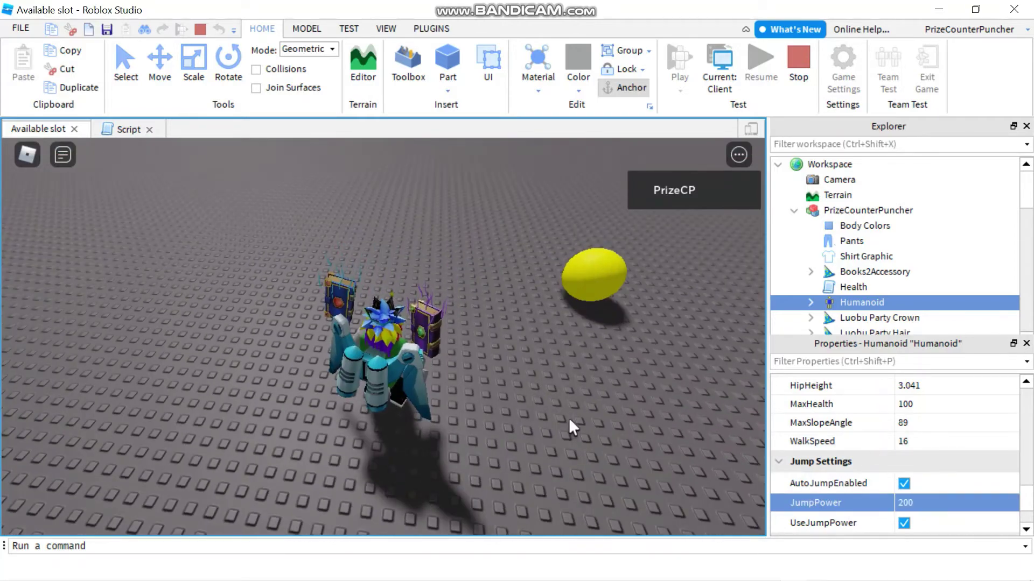
key(space)
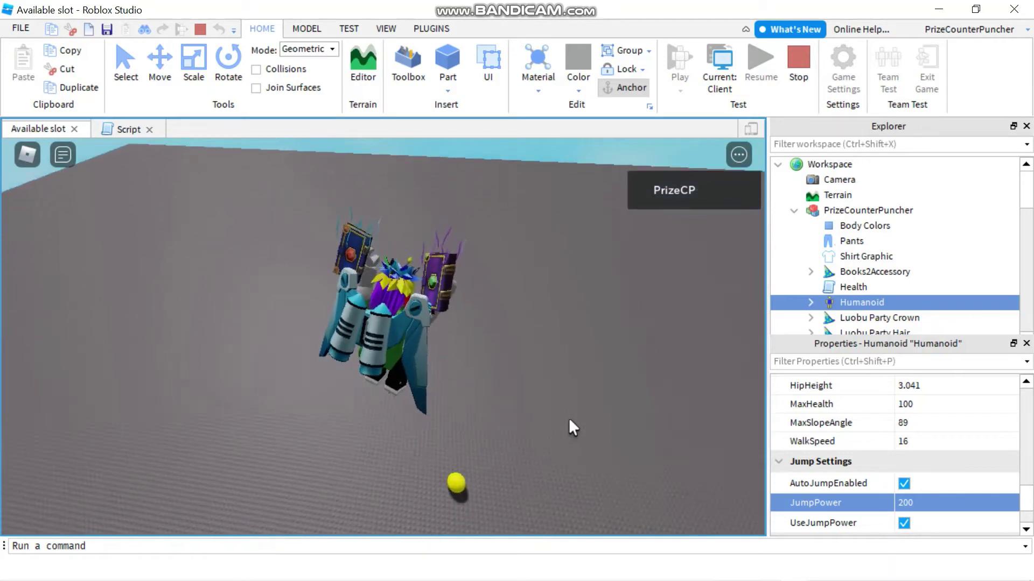
key(shift+F5)
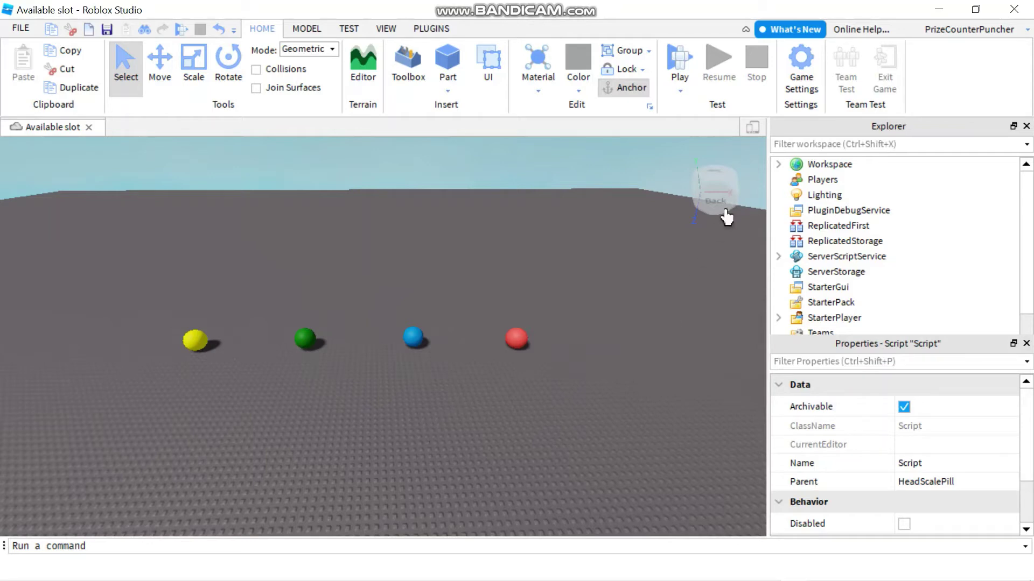
Open the Script inside the HeadScalePill part in Workspace.
click(778, 162)
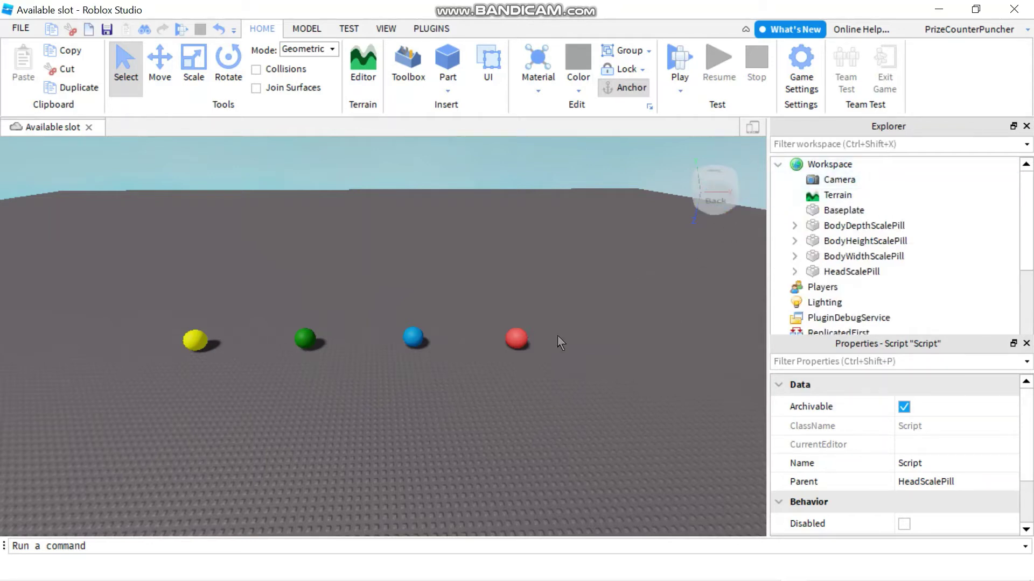
click(839, 271)
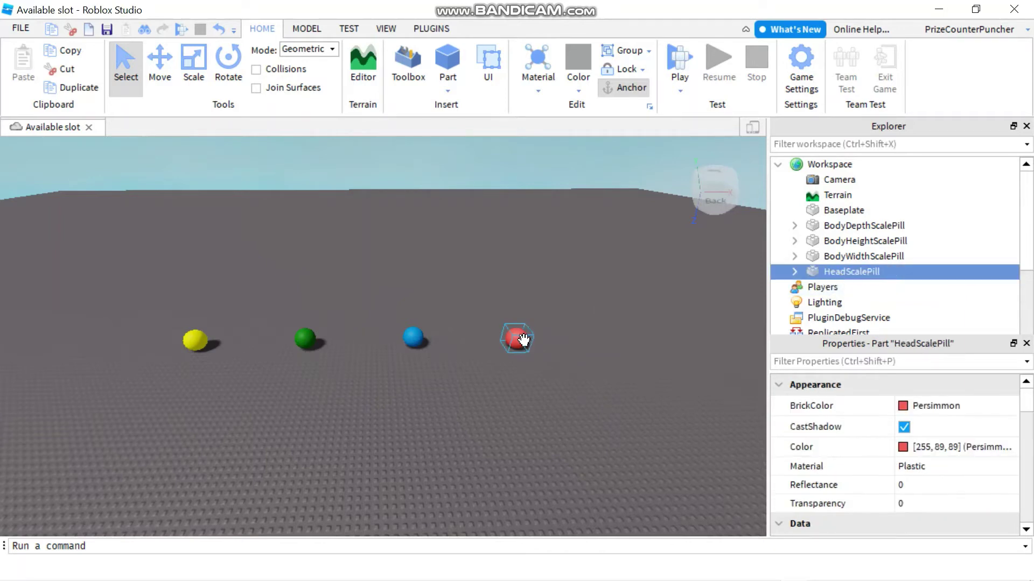
click(794, 271)
double_click(849, 287)
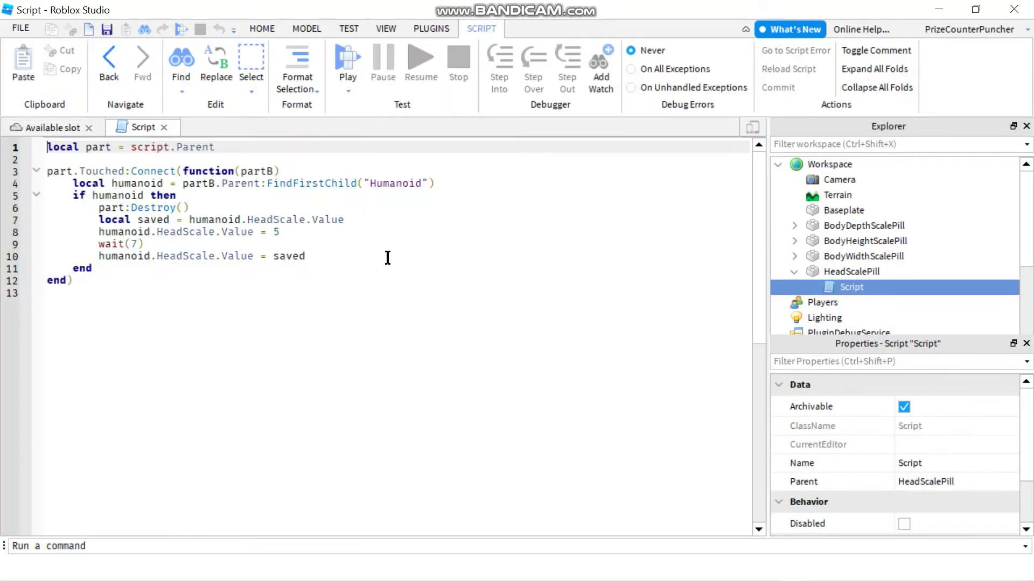
Review the Touched handler and add a blank line 12 after the HeadScale restore.
drag(75, 281, 40, 170)
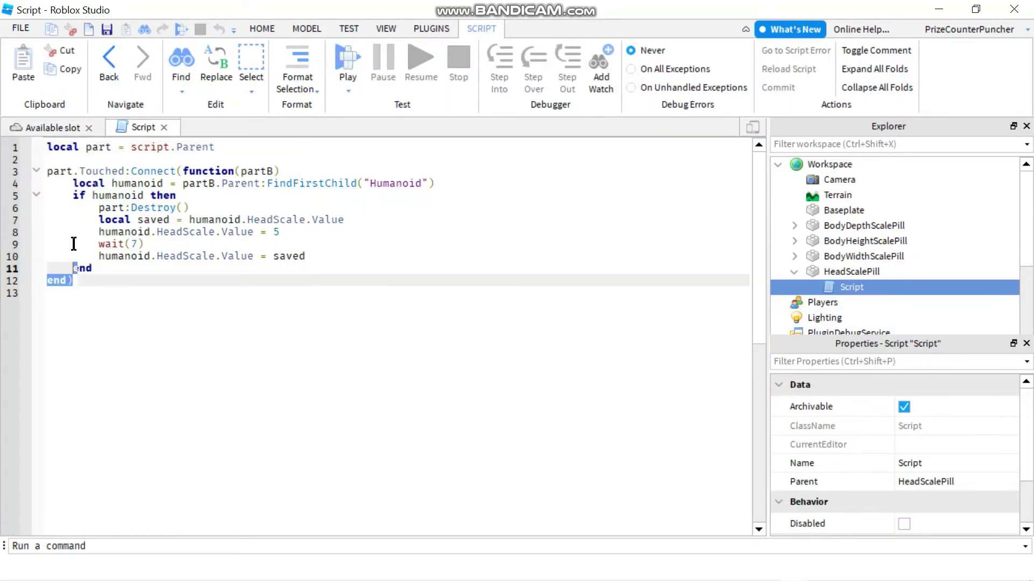
click(73, 184)
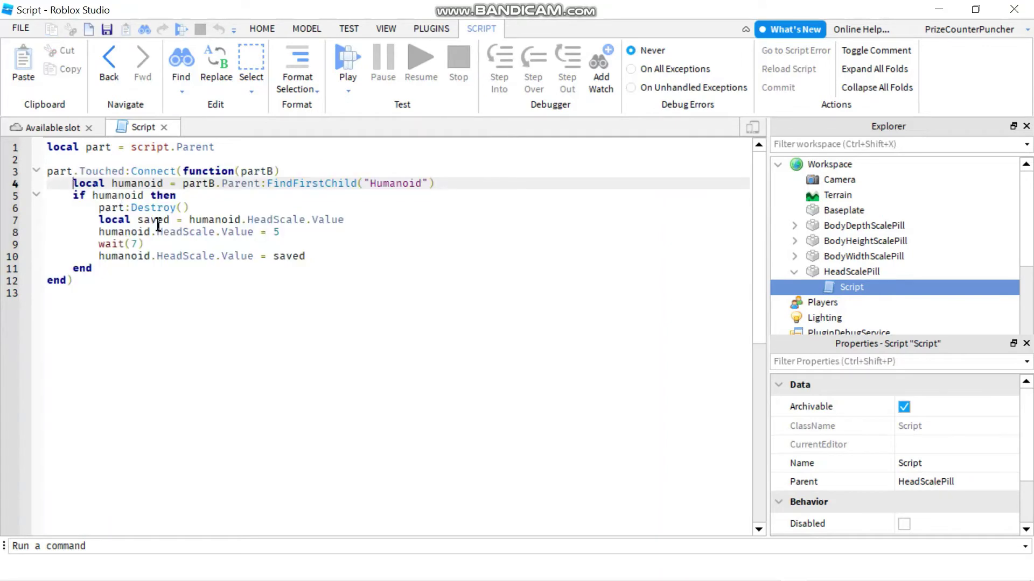
double_click(116, 195)
click(205, 232)
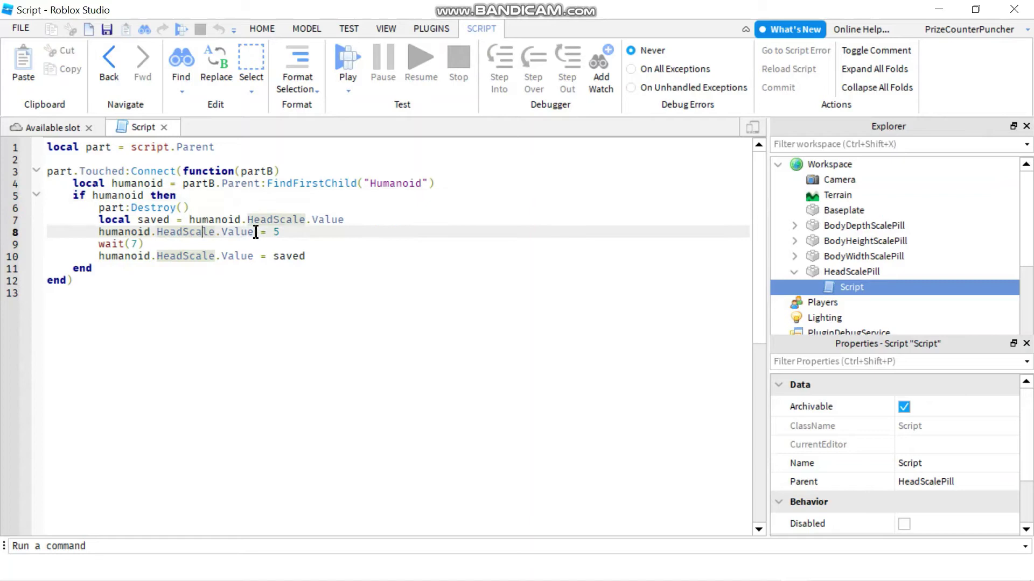
mouse_move(310, 263)
mouse_down()
mouse_move(53, 239)
mouse_move(92, 246)
mouse_up()
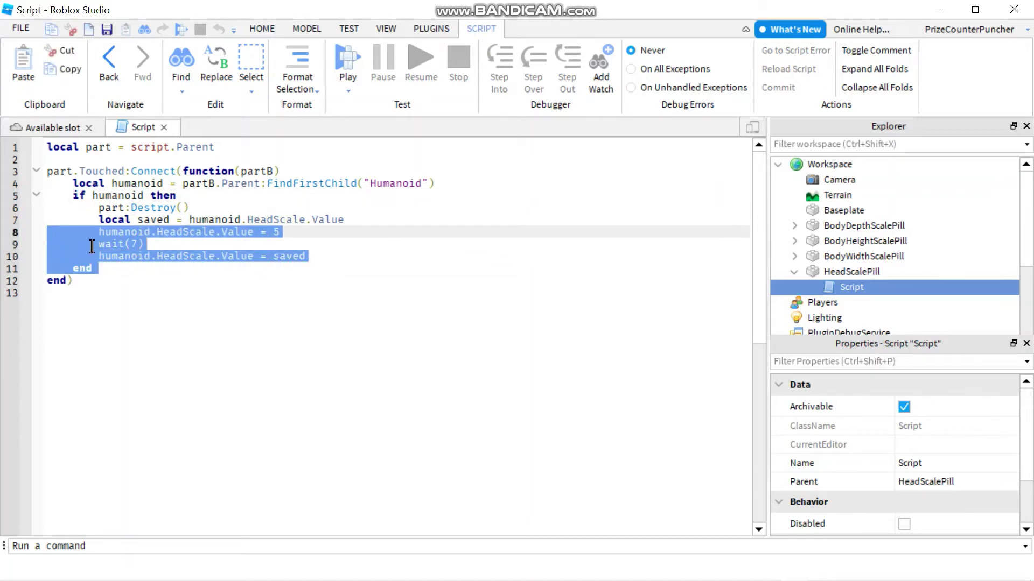
click(95, 245)
click(325, 256)
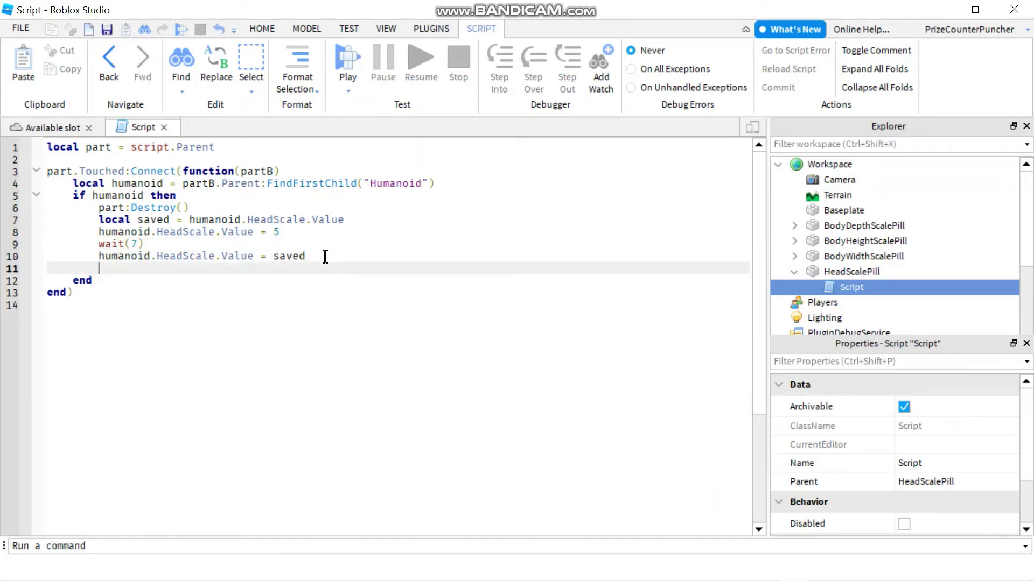
key(Return)
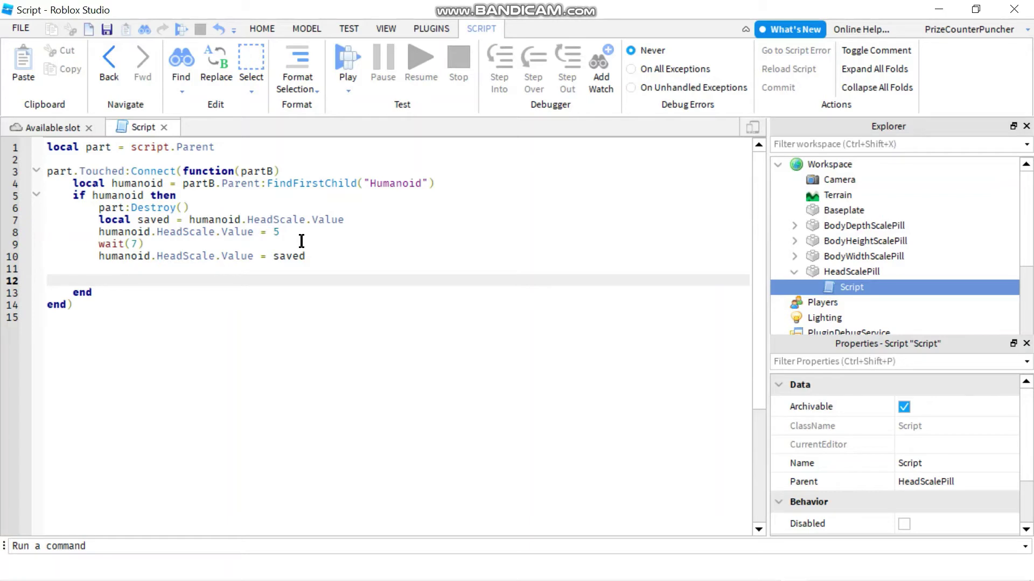
drag(261, 187, 186, 185)
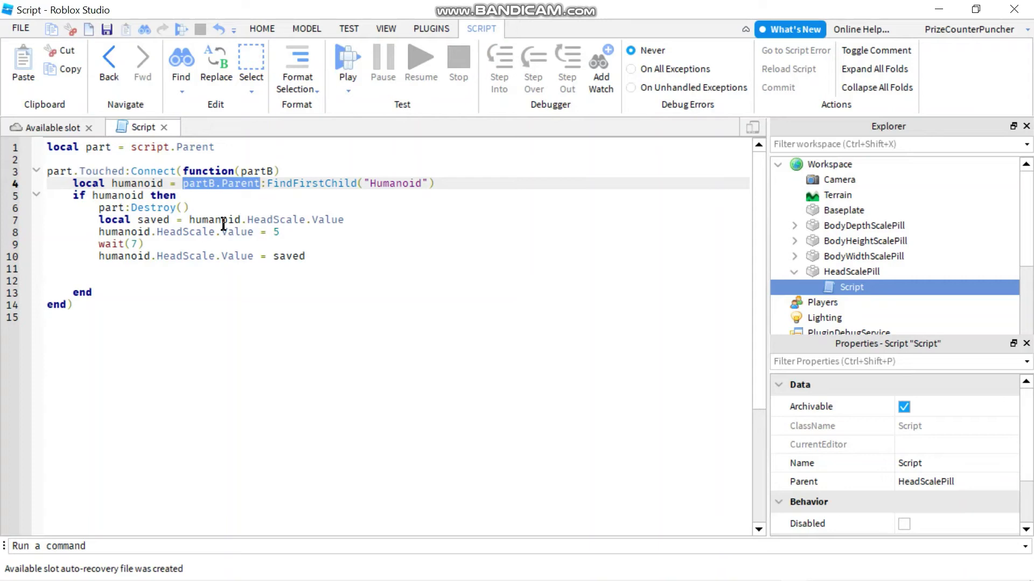
click(109, 281)
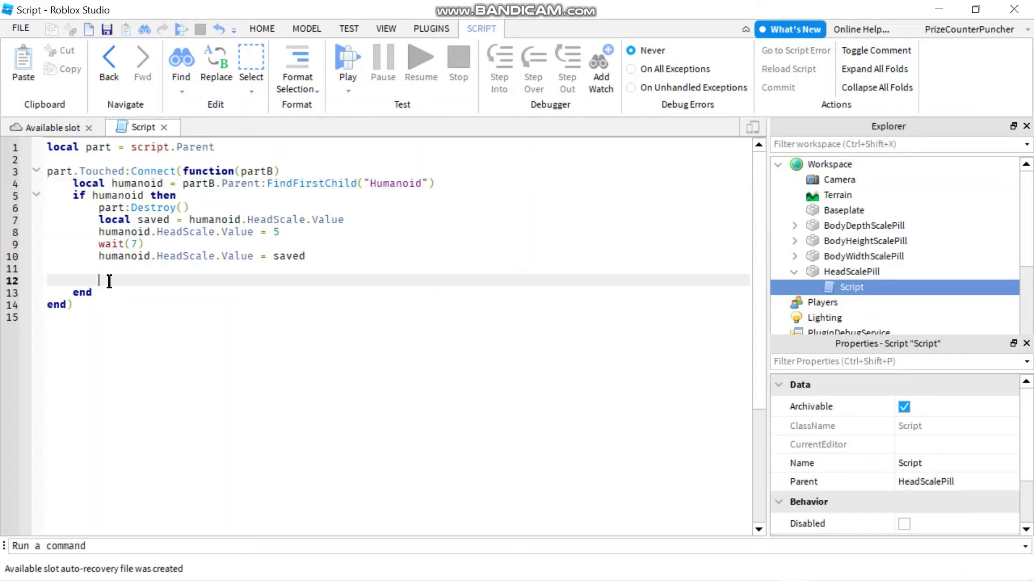
Write line 12: local player = game.Players:GetPlayerFromCharacter(partB.Parent).
text(lo)
key(Tab)
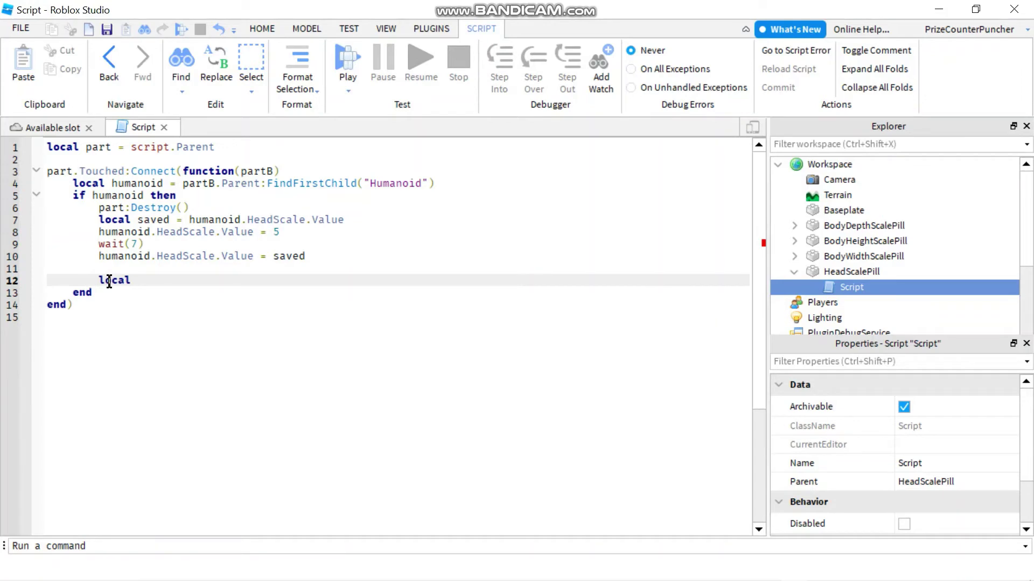
text(player = )
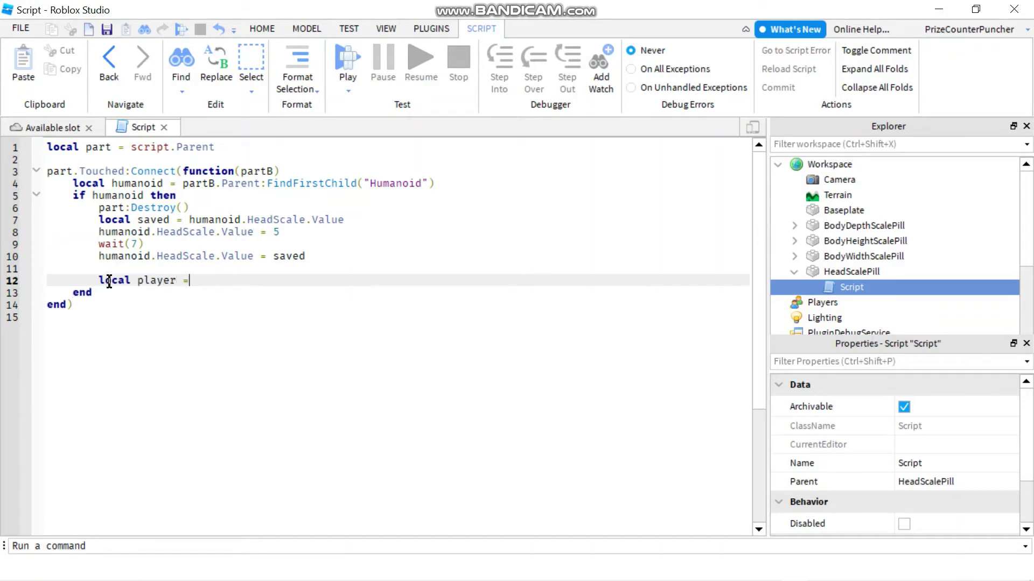
text(game.)
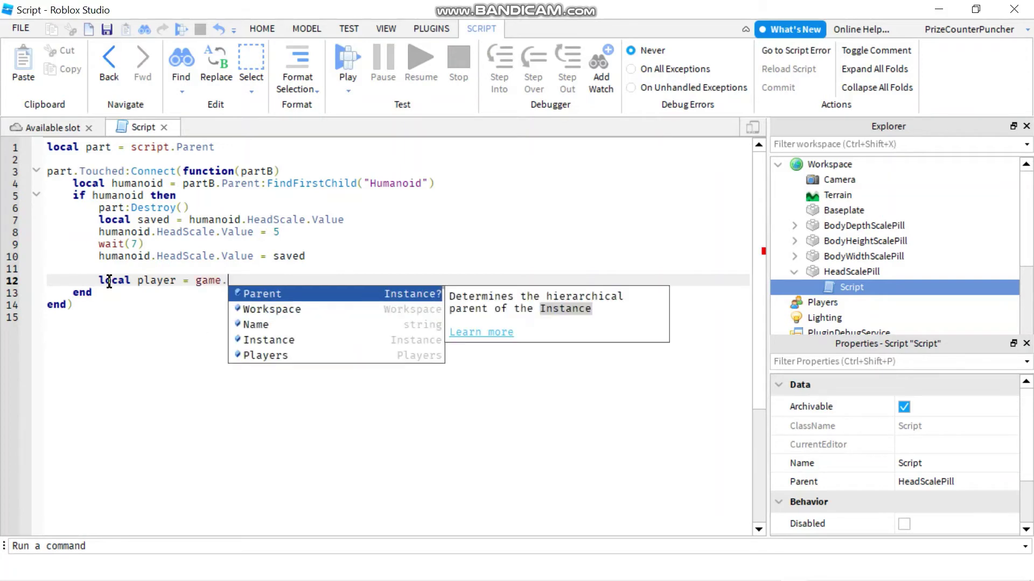
text(P)
key(Down)
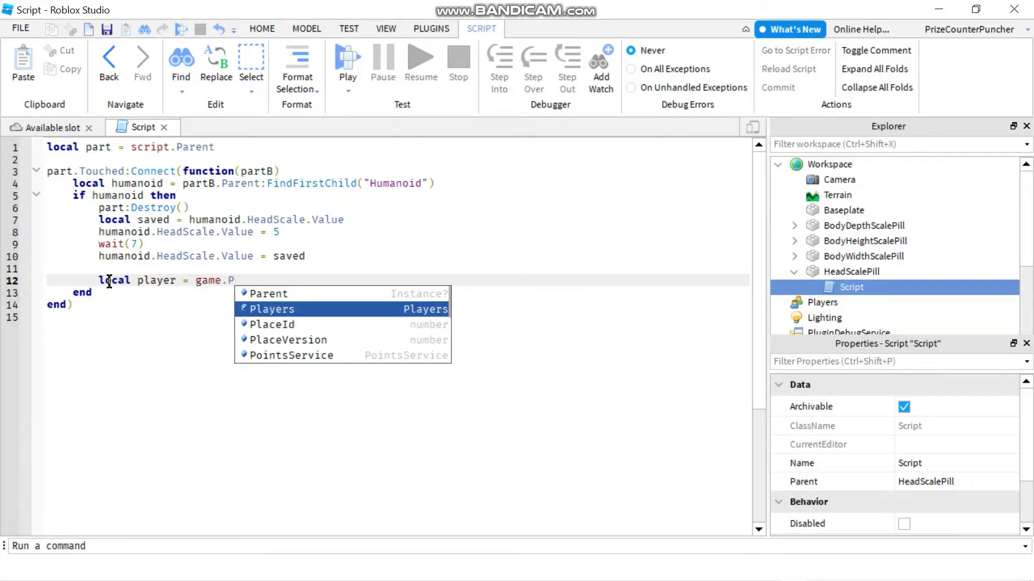
key(Tab)
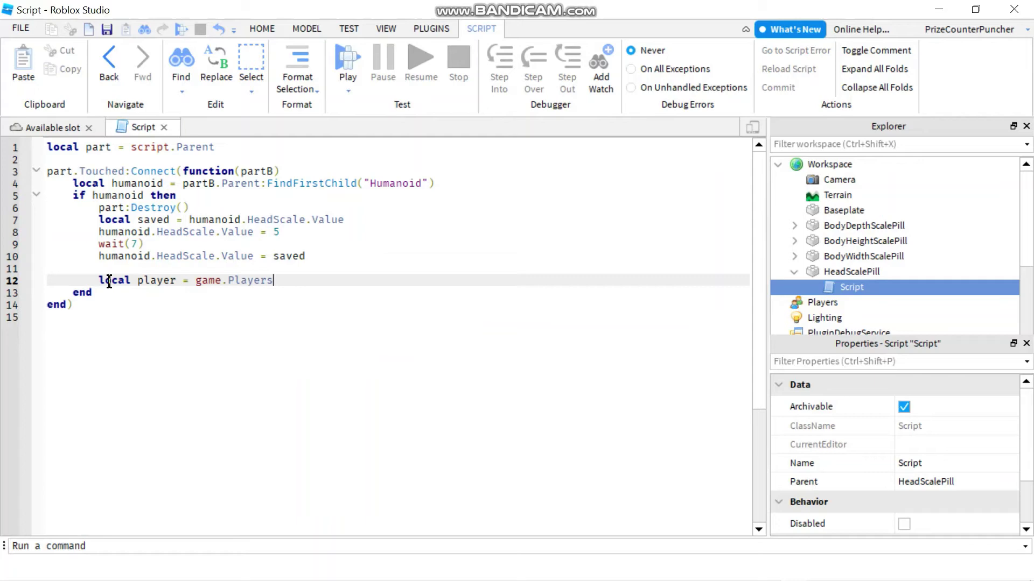
text(:)
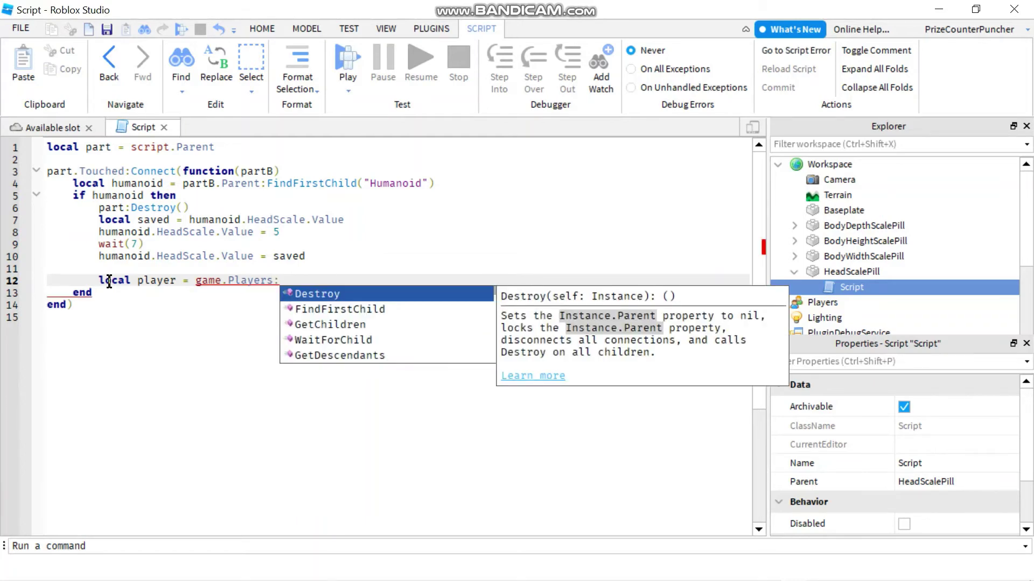
text(getpl)
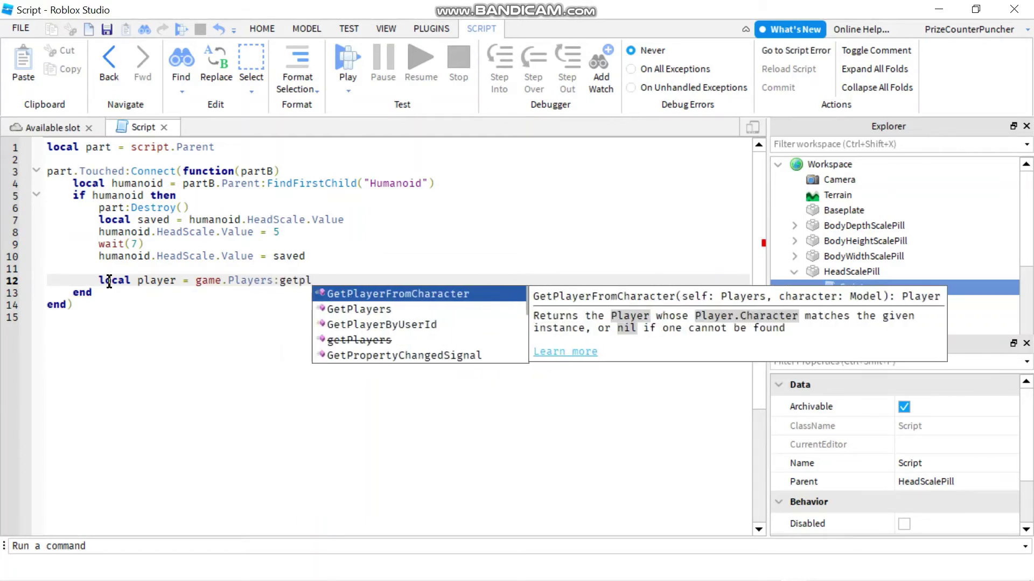
key(Tab)
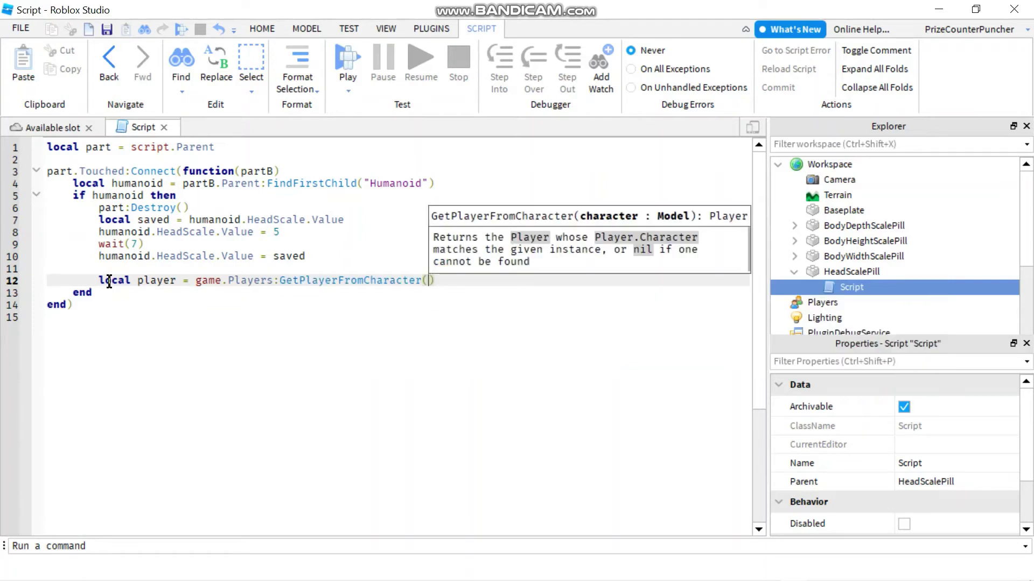
text(partB)
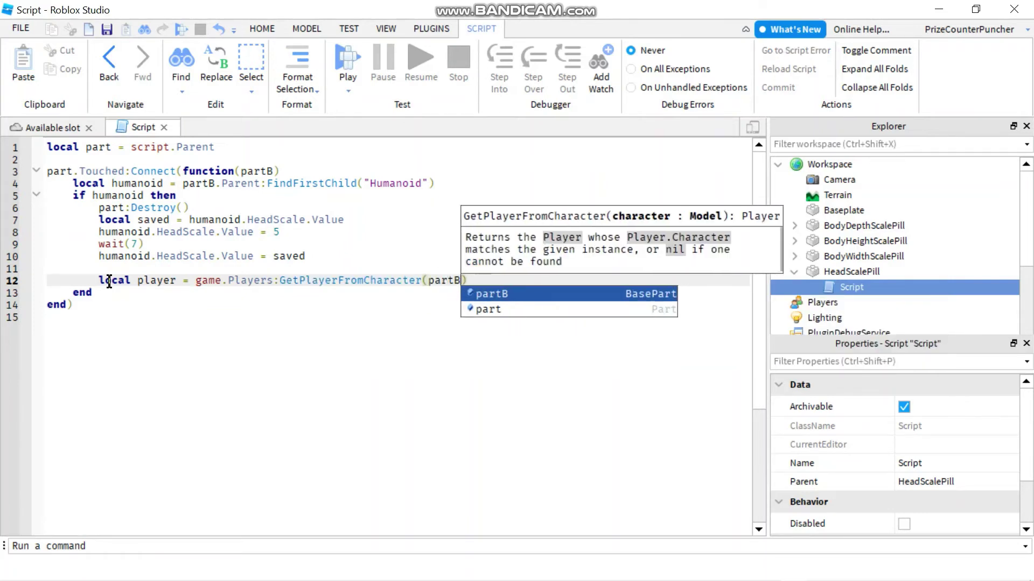
text(.P)
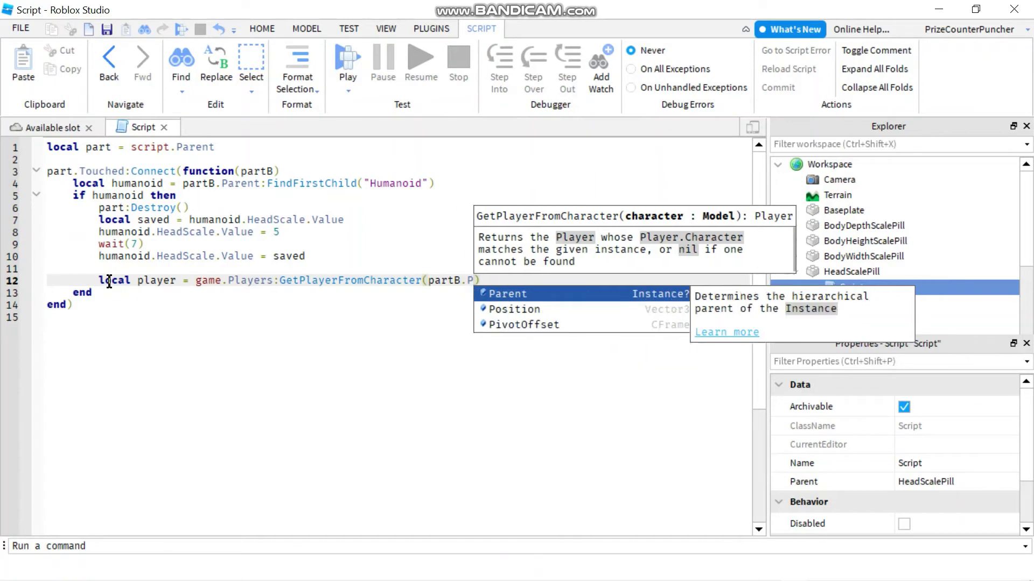
key(Tab)
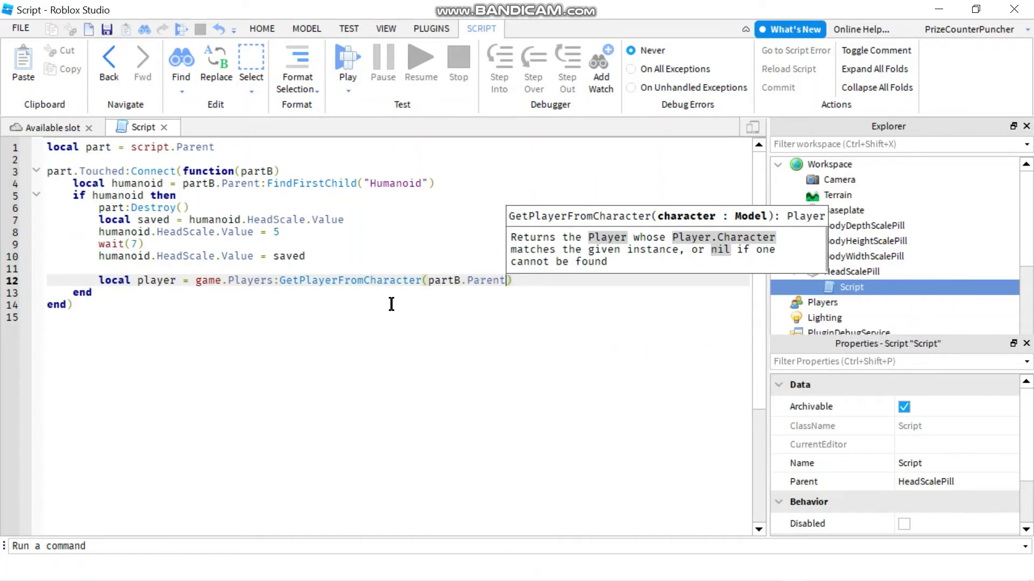
drag(509, 281, 426, 281)
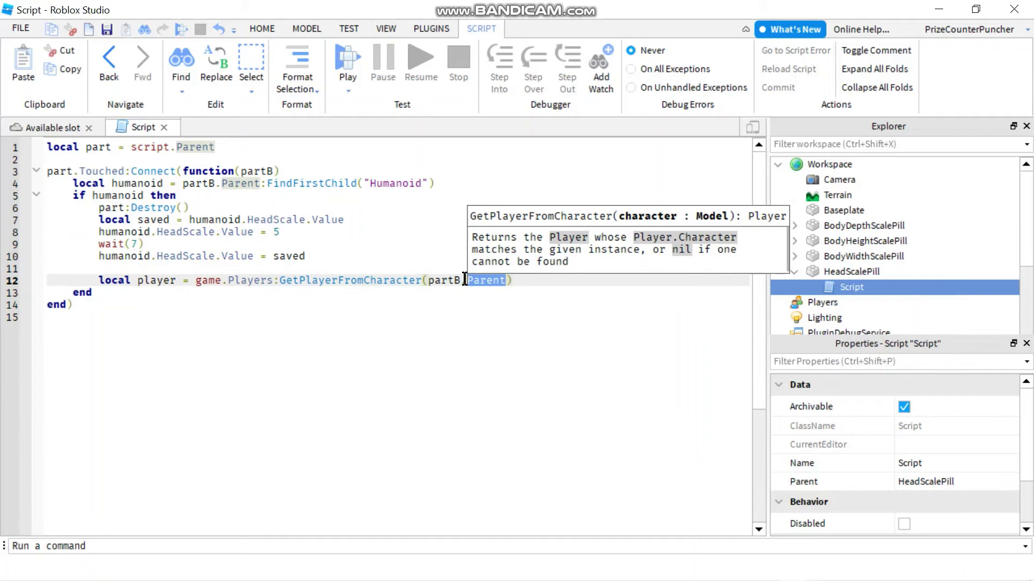
click(434, 296)
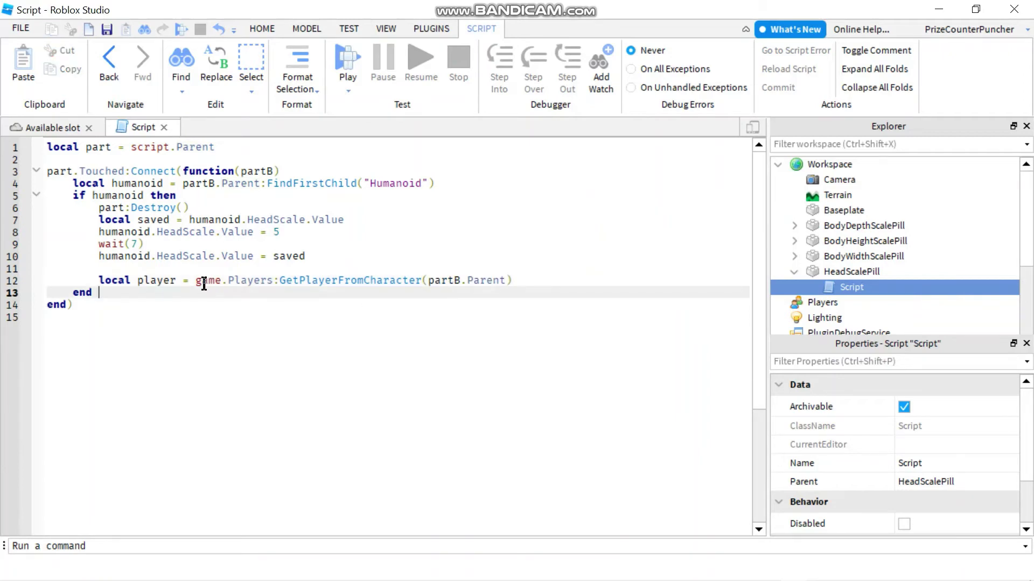
double_click(159, 282)
Add line 13: local folder = Instance.new("Folder", player).
click(529, 279)
key(Return)
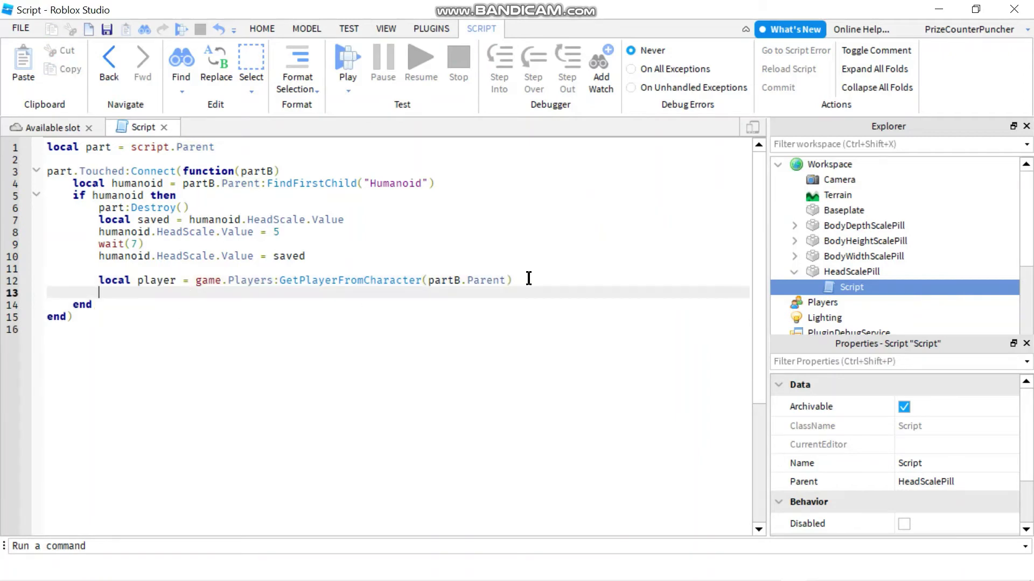
text(lo)
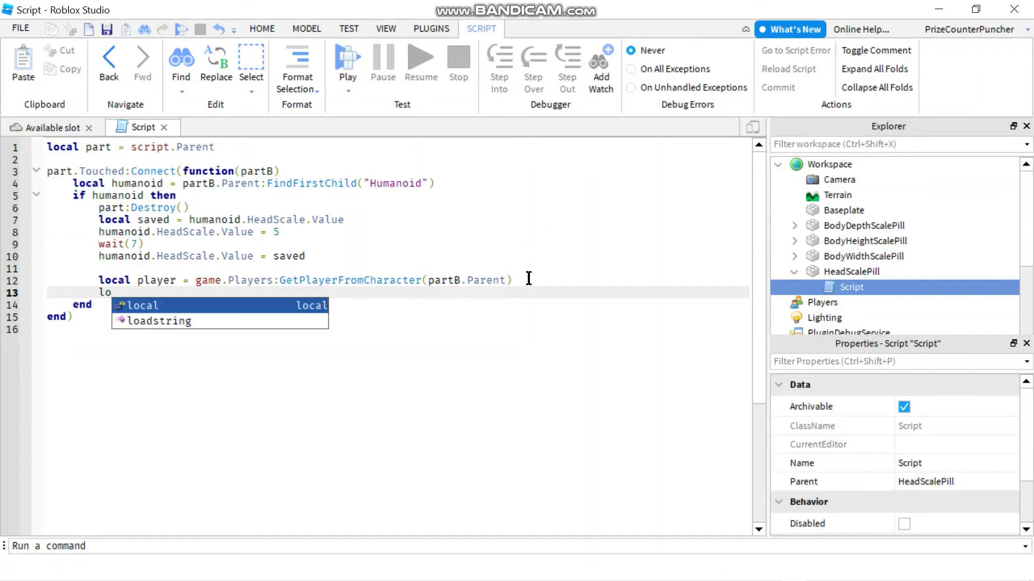
key(Tab)
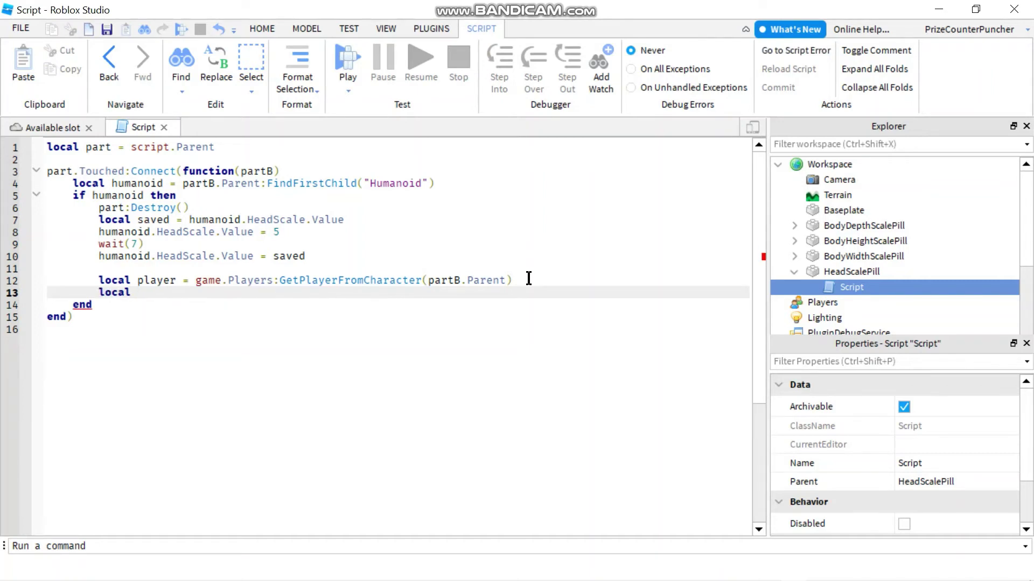
text(folder = )
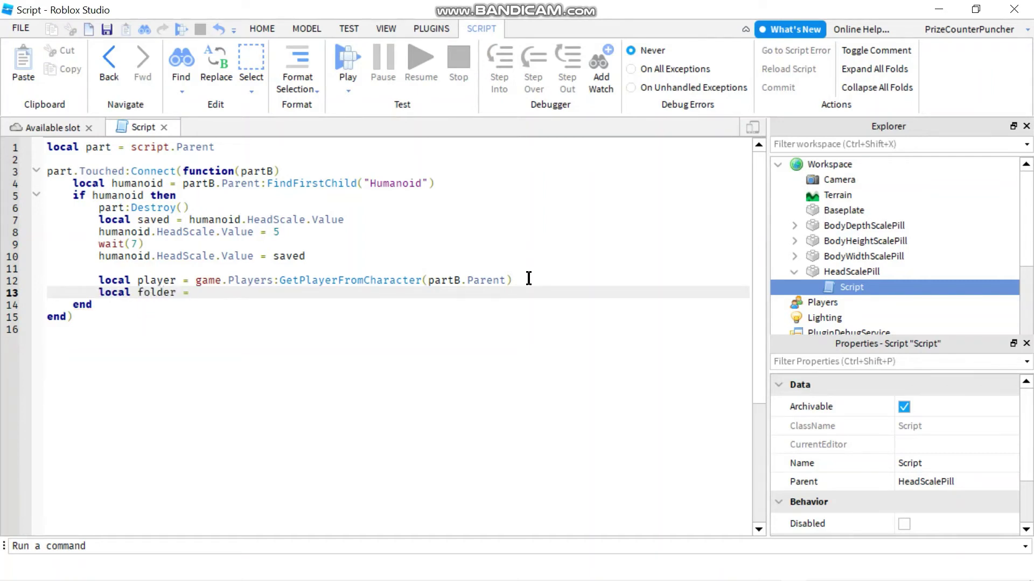
text(In)
key(Tab)
text(.n)
key(Tab)
text(()
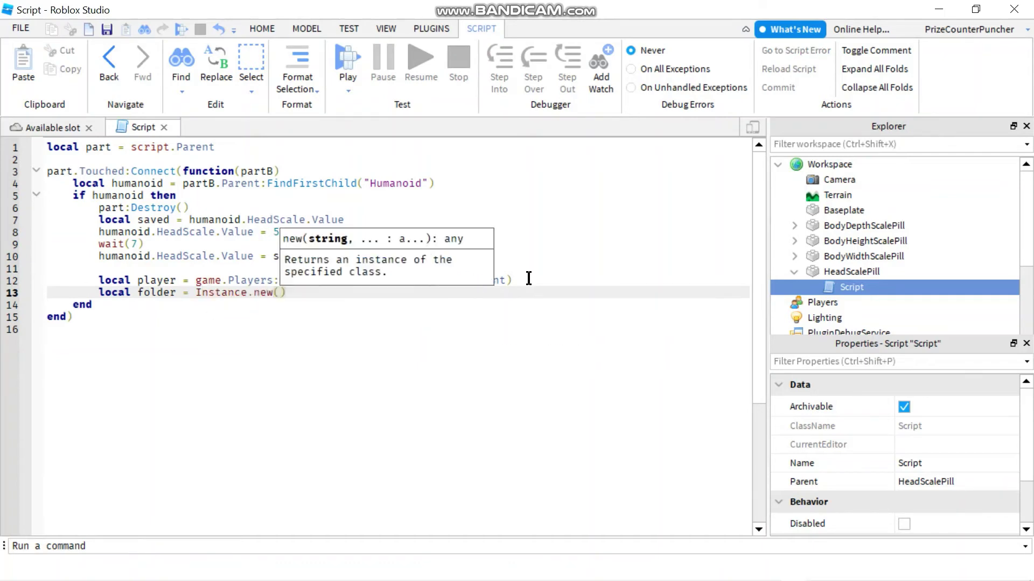
text(")
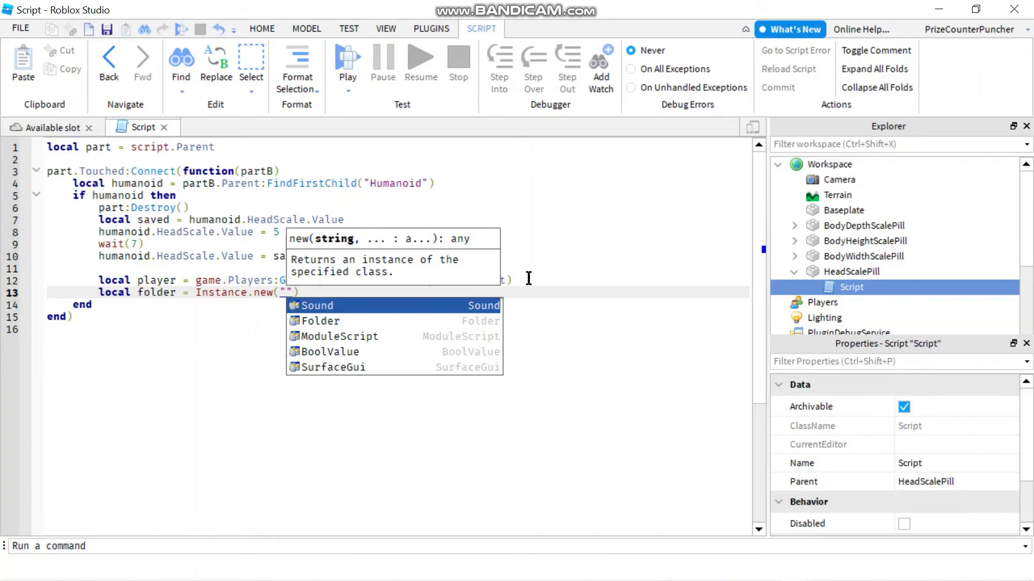
text(F)
key(Tab)
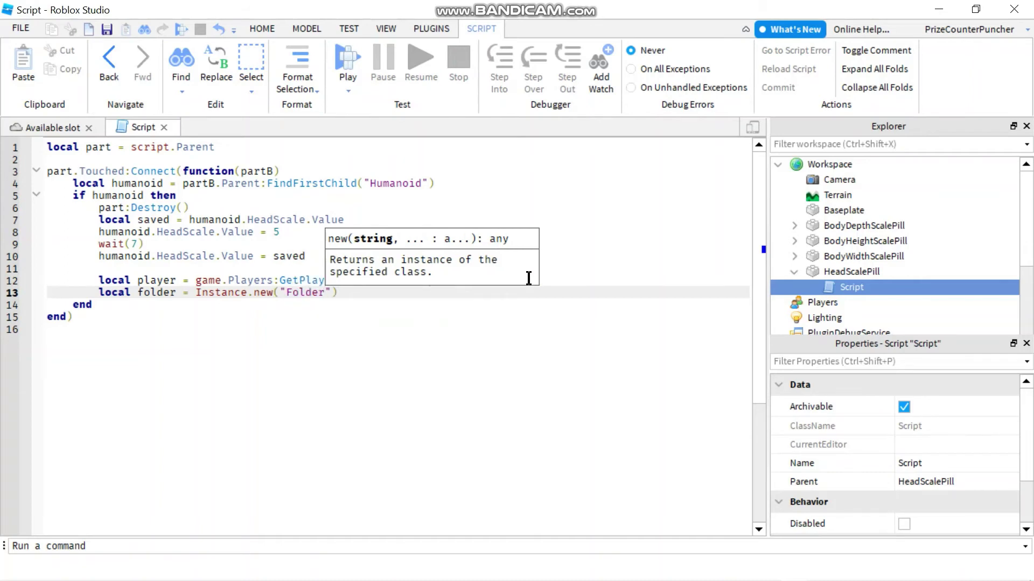
text(")
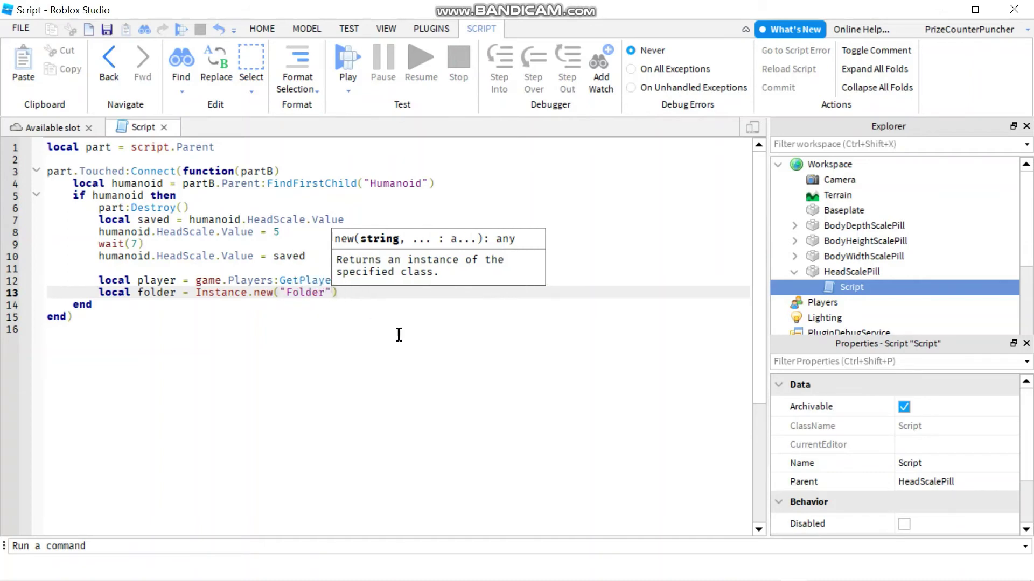
text(, )
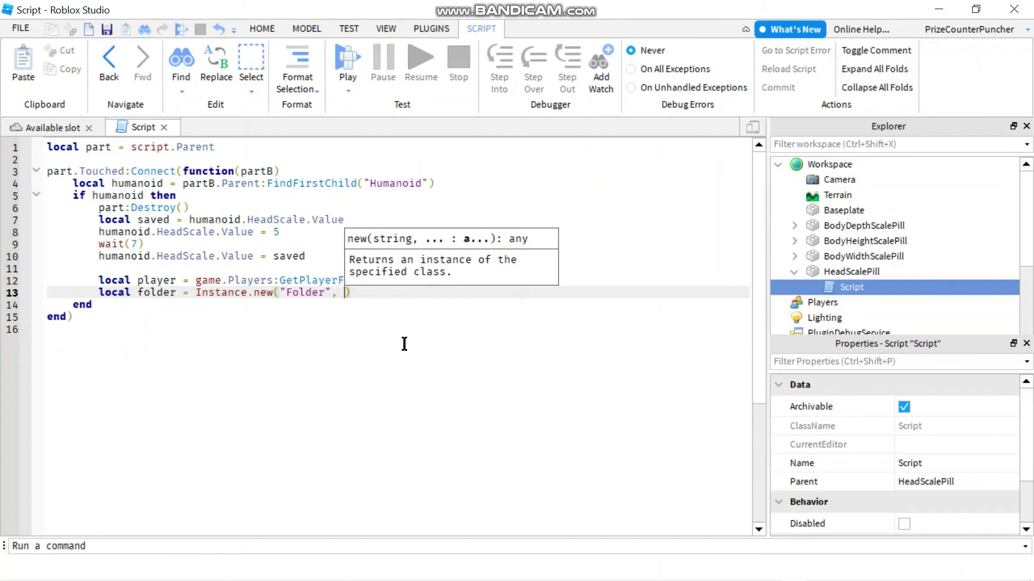
text(pla)
key(Tab)
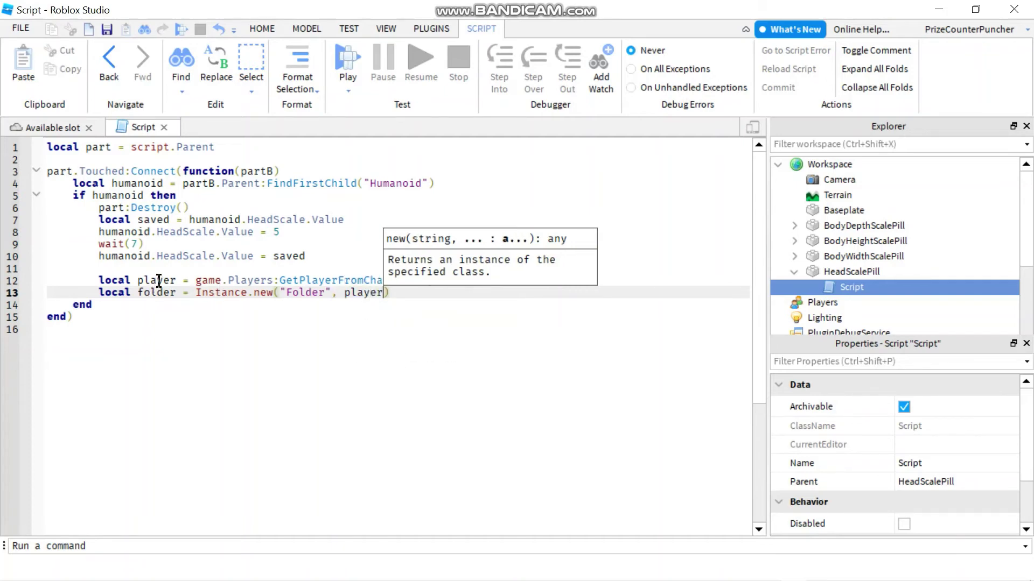
On line 14, begin naming the folder with folder.Name = "Folder2".
click(404, 297)
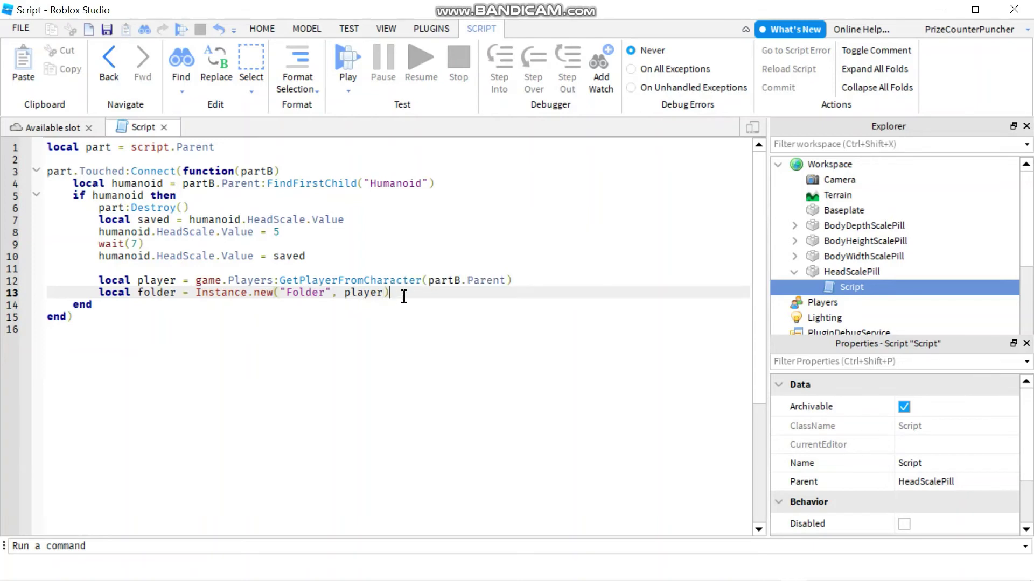
key(Return)
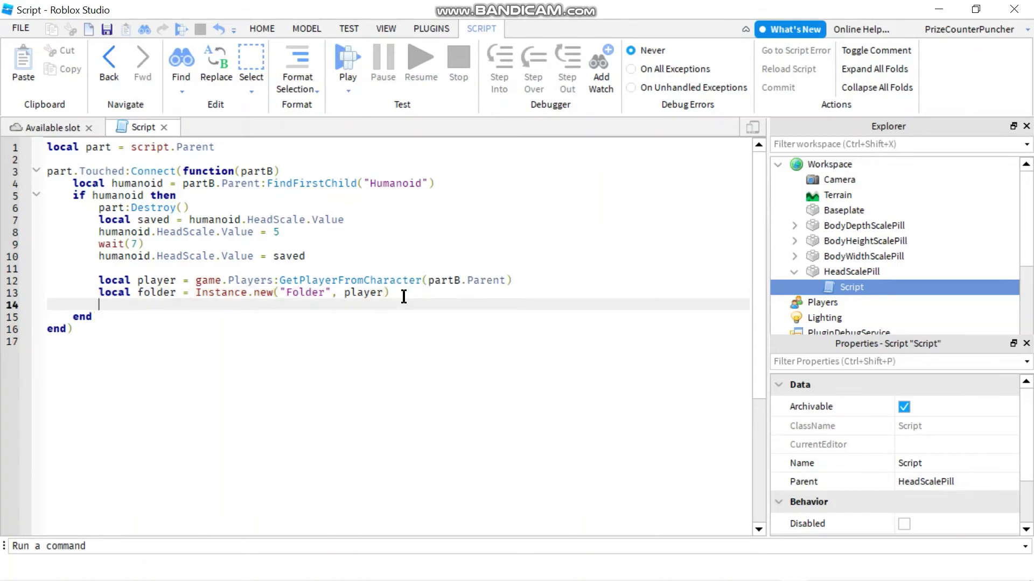
text(fo)
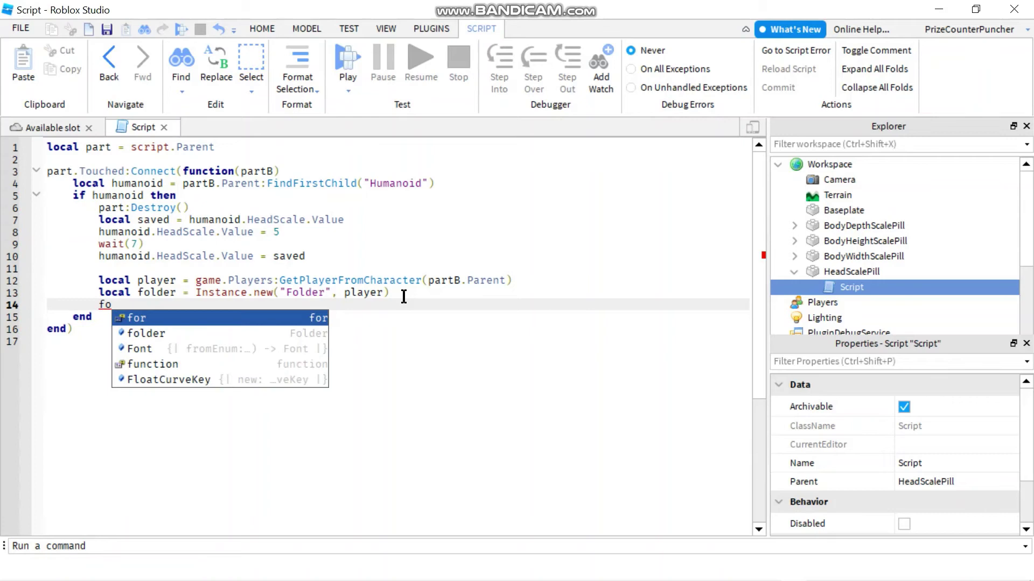
key(Down)
key(Return)
text(.)
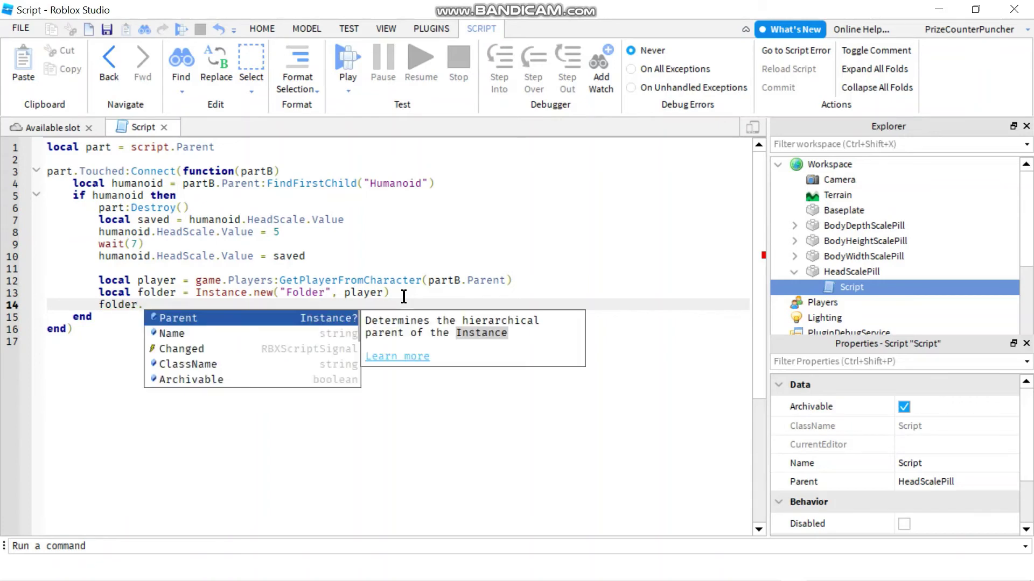
text(N)
key(Return)
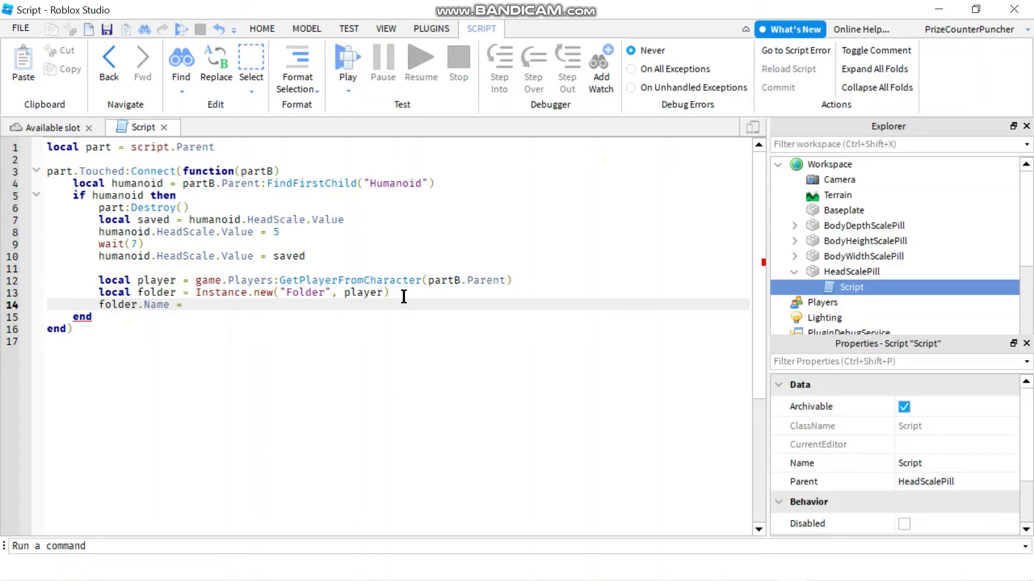
text("Fold)
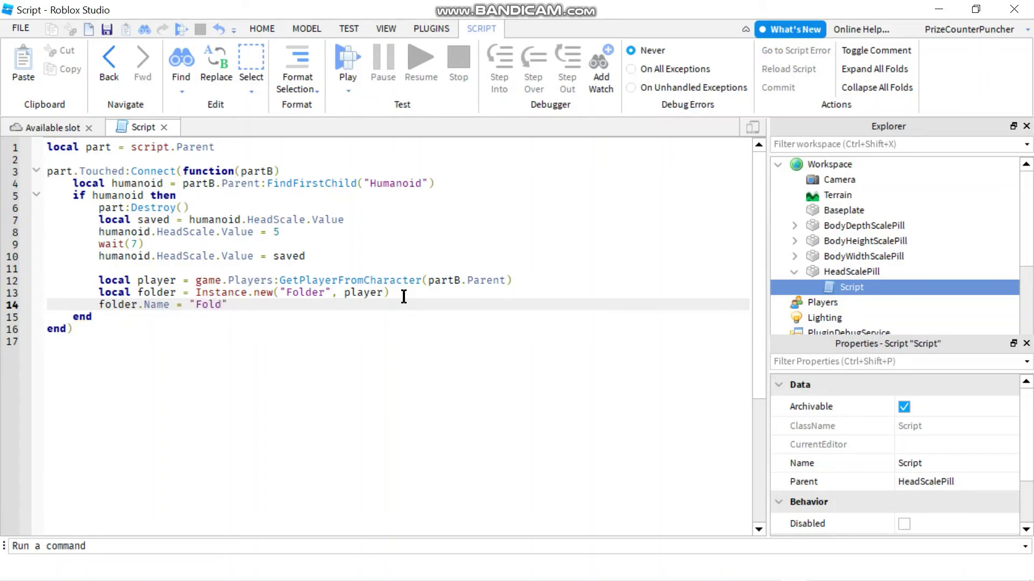
text(er2)
Start a playtest and steer the character with WASD onto the yellow pill.
click(347, 57)
key(a)
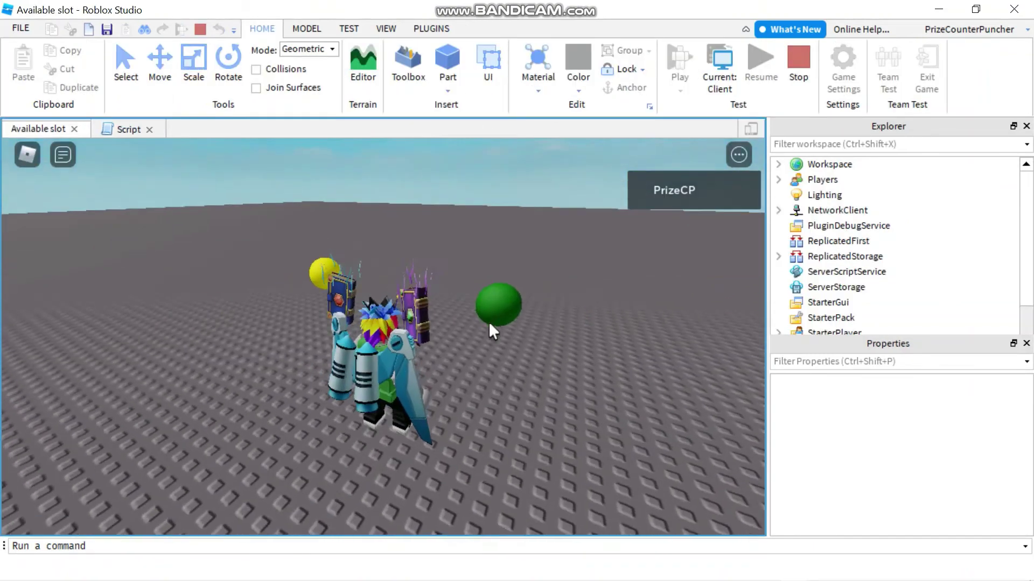
key(w)
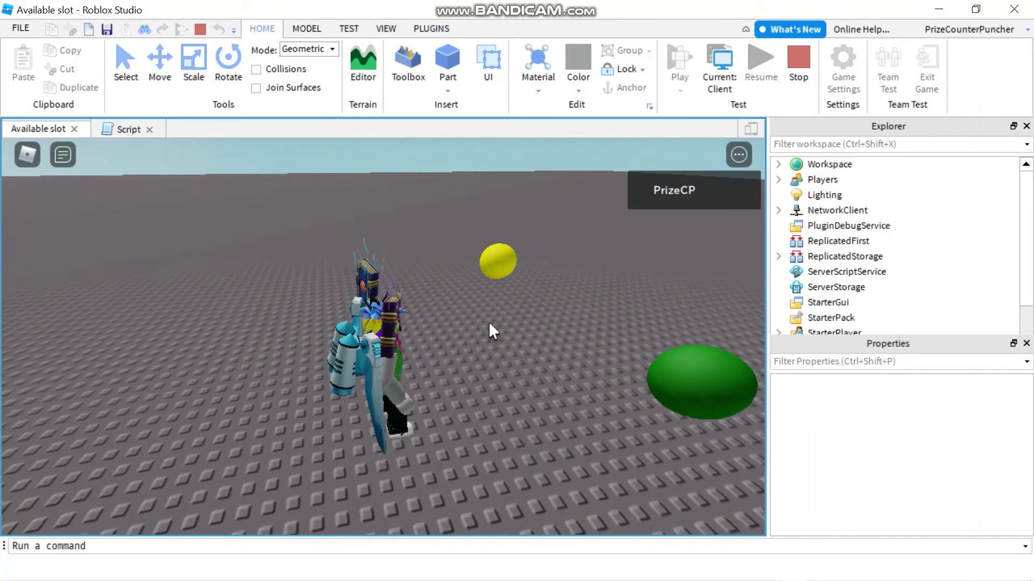
key(s)
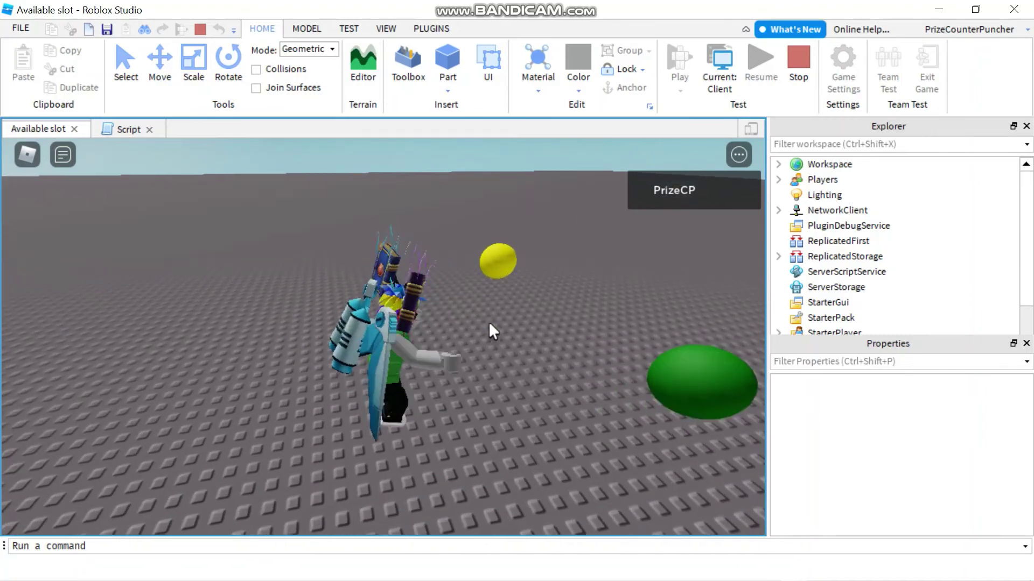
key(w)
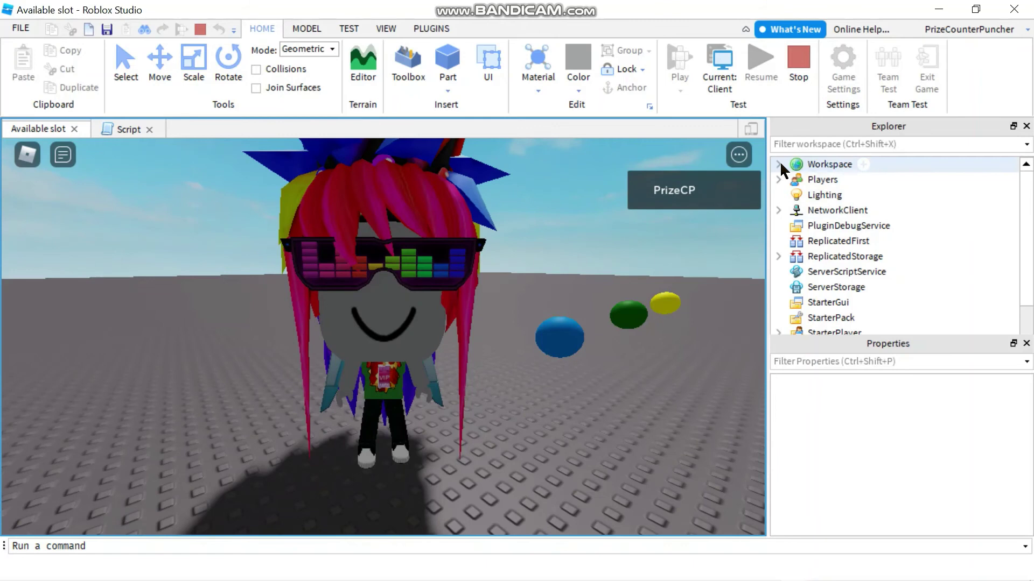
Expand Players and the player entry, then select Folder2 to inspect it.
click(778, 177)
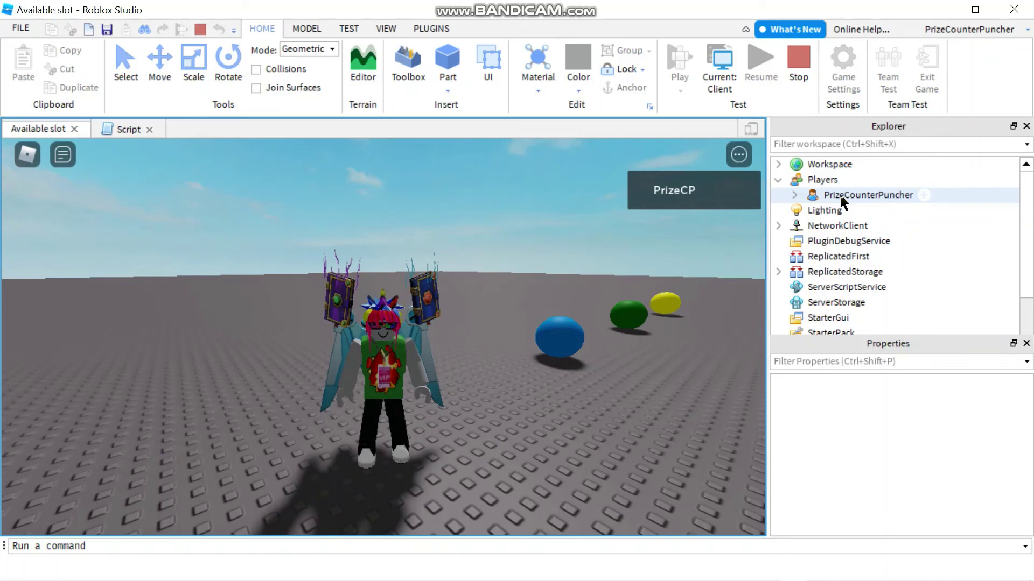
click(795, 195)
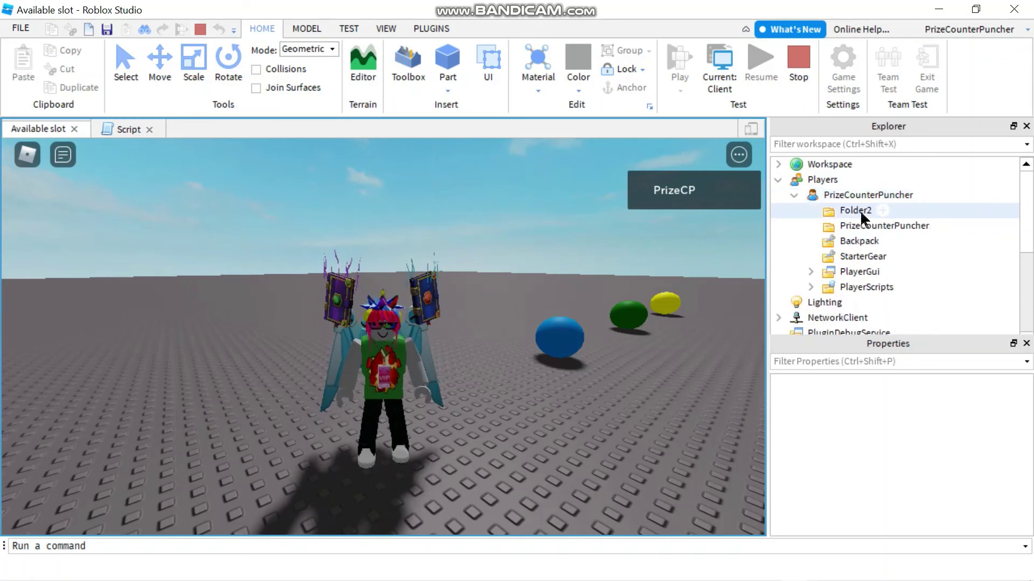
click(860, 210)
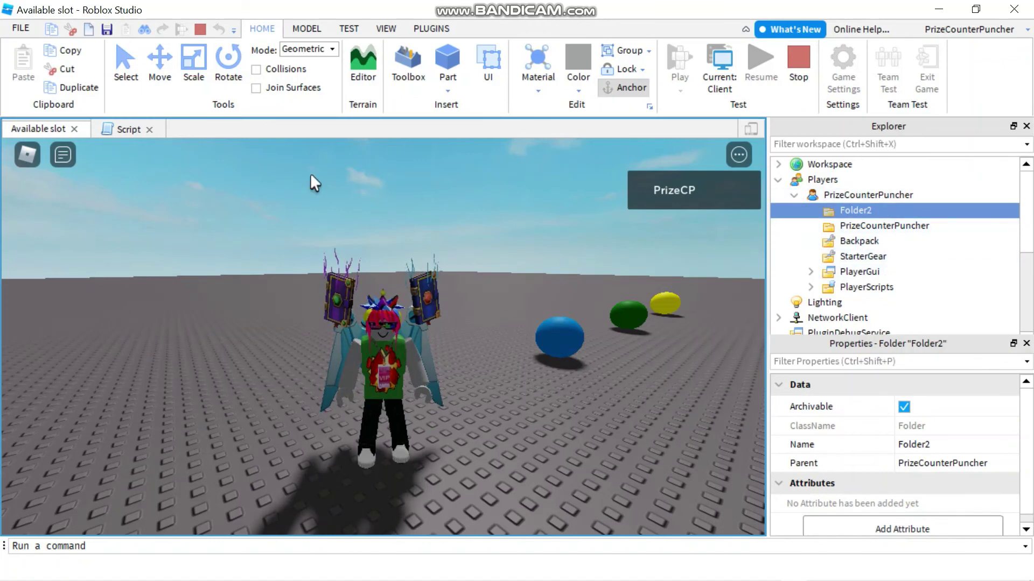
Switch back to the HeadScalePill script tab.
click(124, 128)
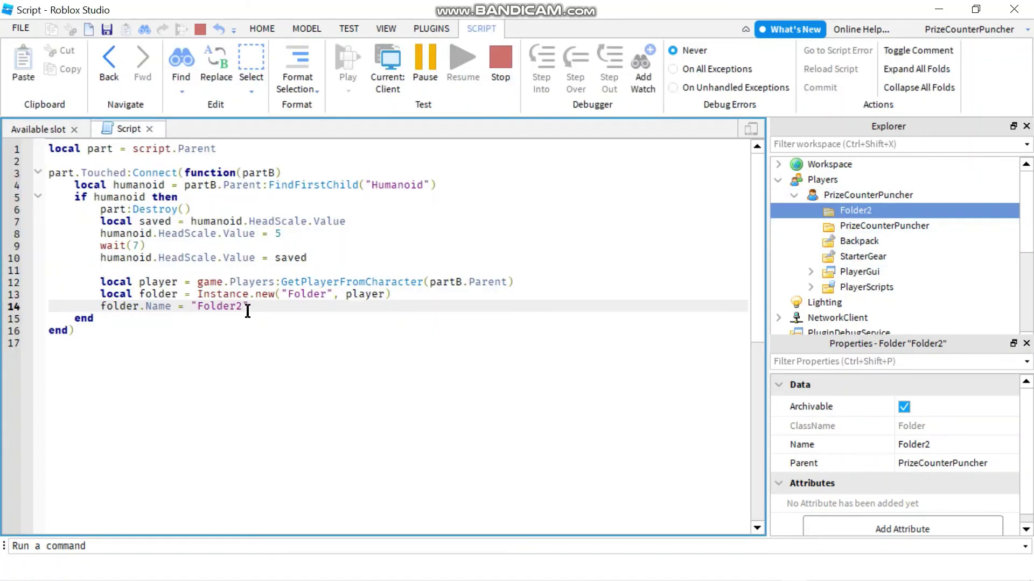